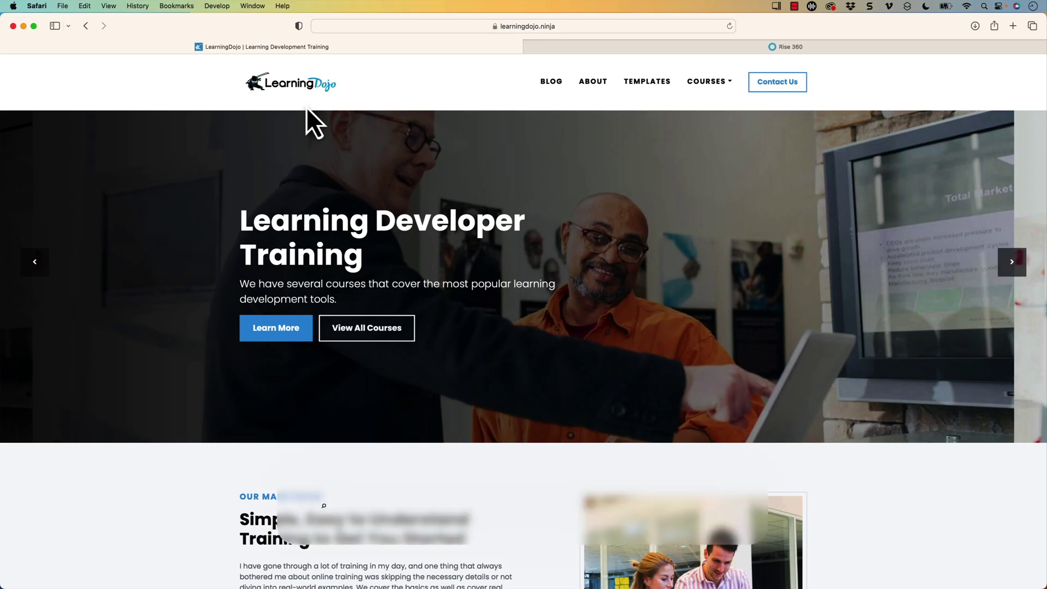
# Open the LearningDojo blog and scroll through its posts.
pyautogui.click(551, 81)
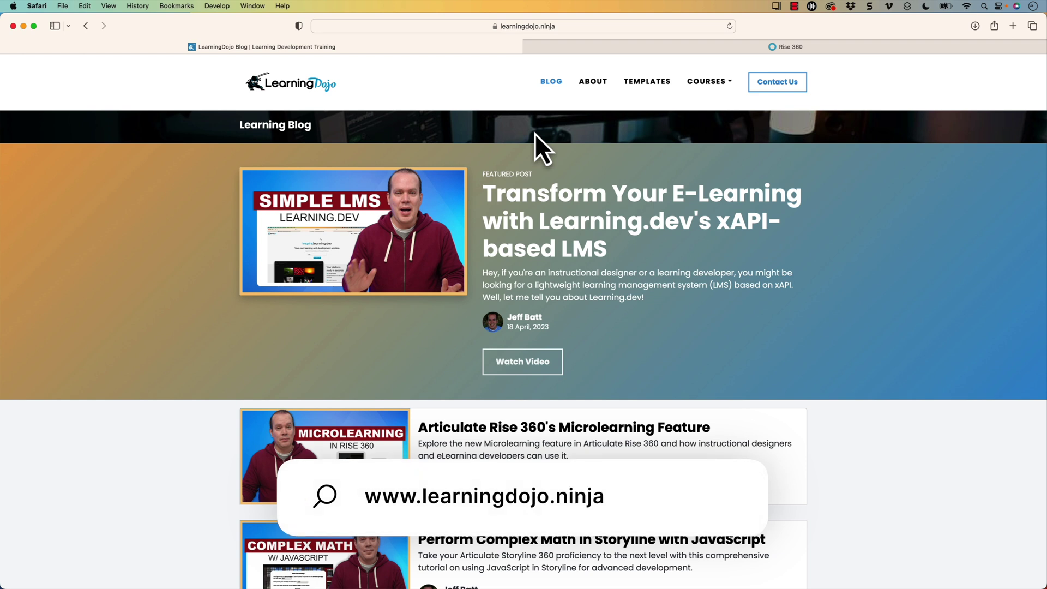
pyautogui.scroll(-5, 537, 158)
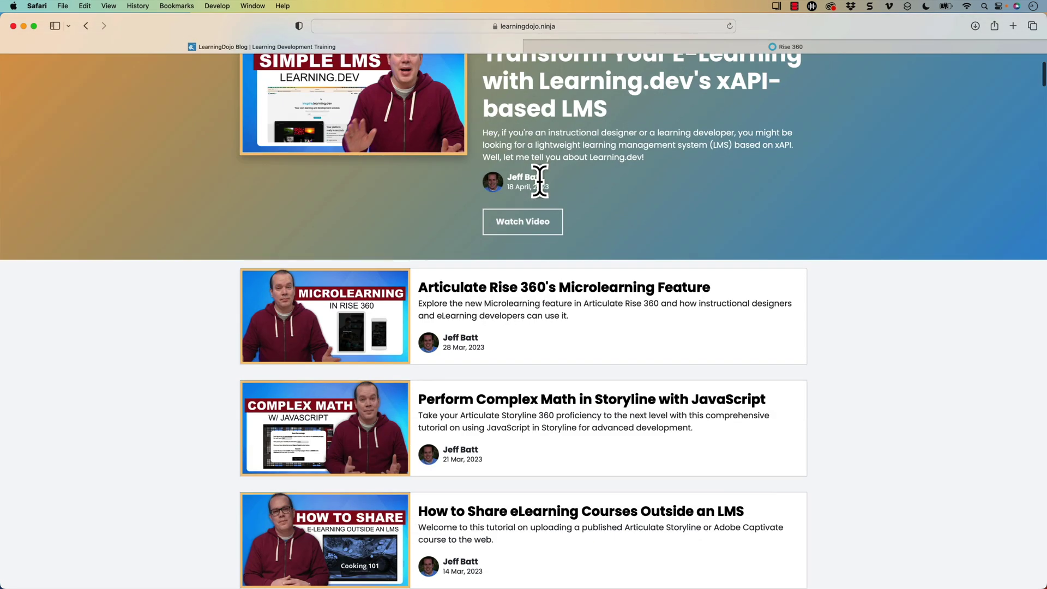
pyautogui.scroll(-3, 540, 181)
pyautogui.scroll(-1, 543, 191)
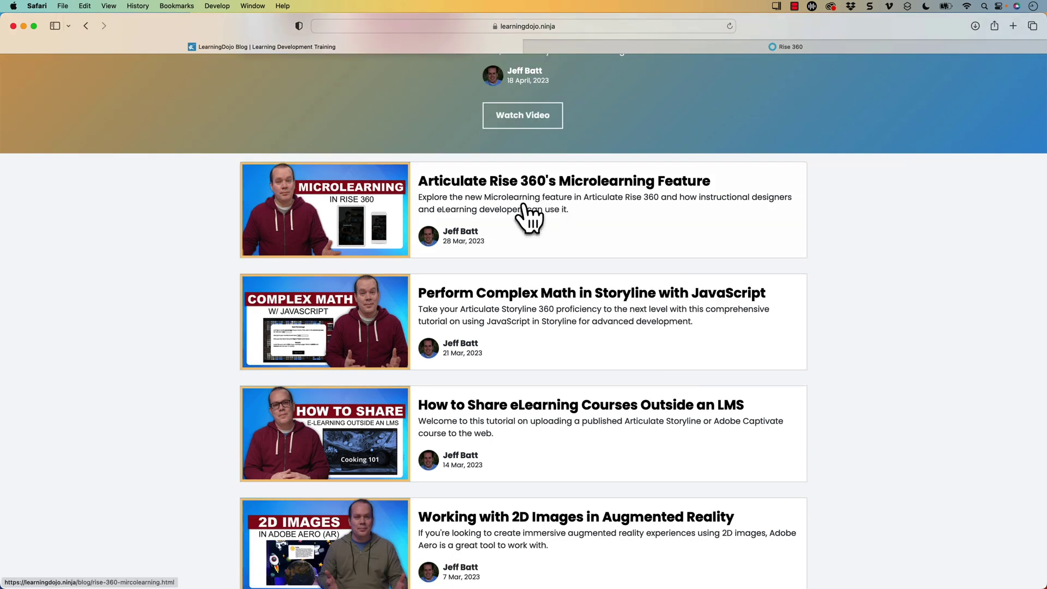
pyautogui.scroll(-5, 529, 216)
pyautogui.scroll(15, 530, 218)
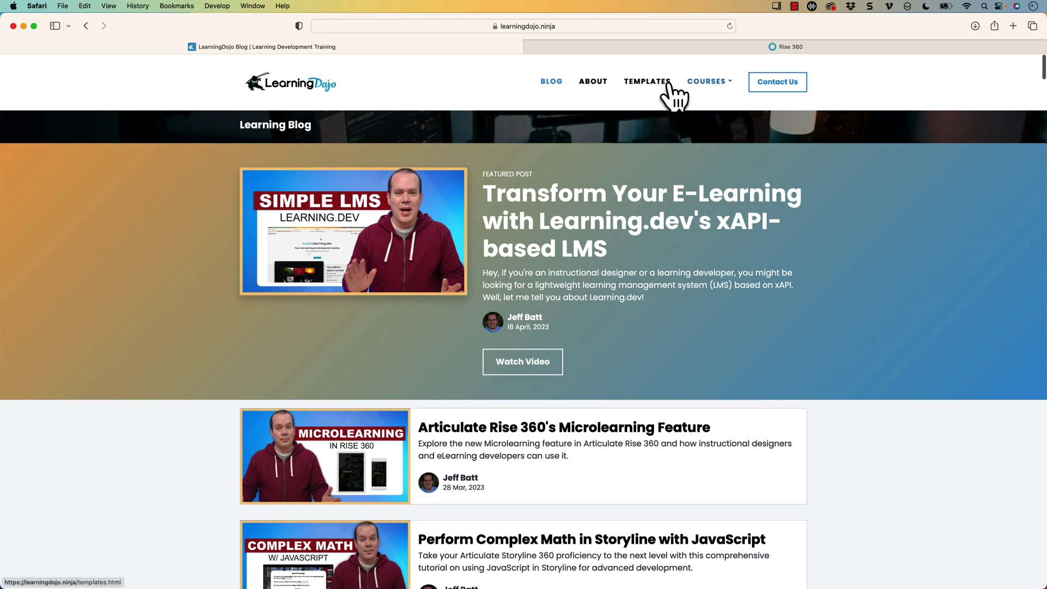
# Browse the LearningDojo Templates page of Articulate Storyline templates, then open the courses list.
pyautogui.click(647, 82)
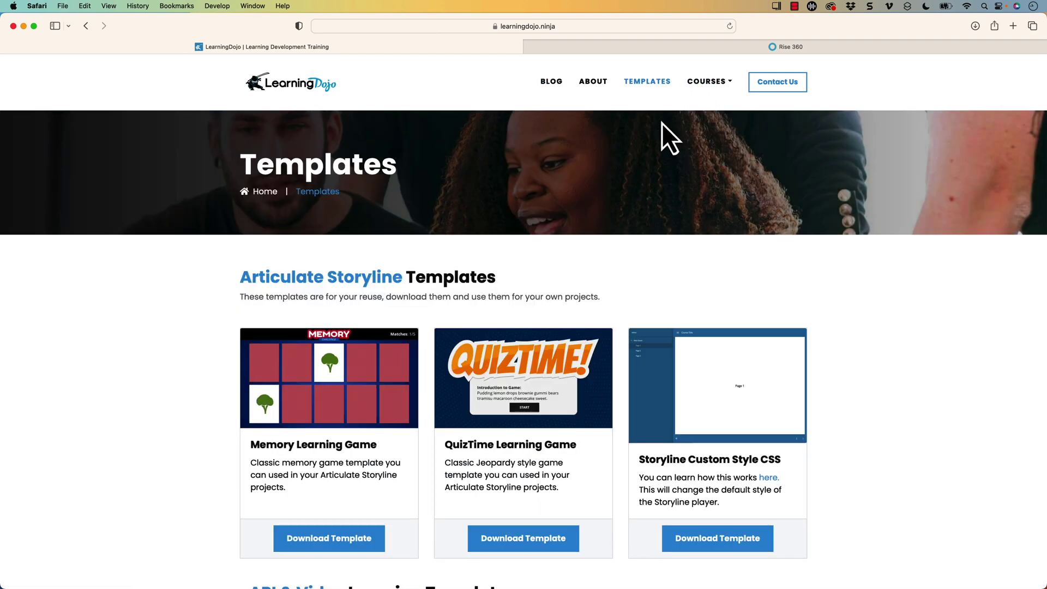
pyautogui.scroll(-2, 662, 125)
pyautogui.scroll(-6, 378, 233)
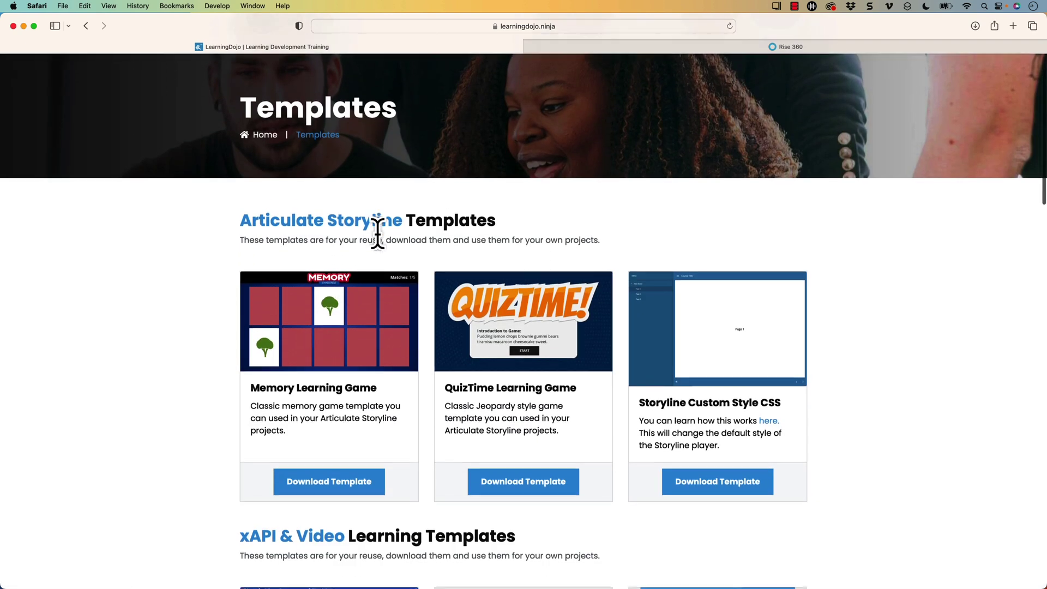
pyautogui.scroll(2, 376, 233)
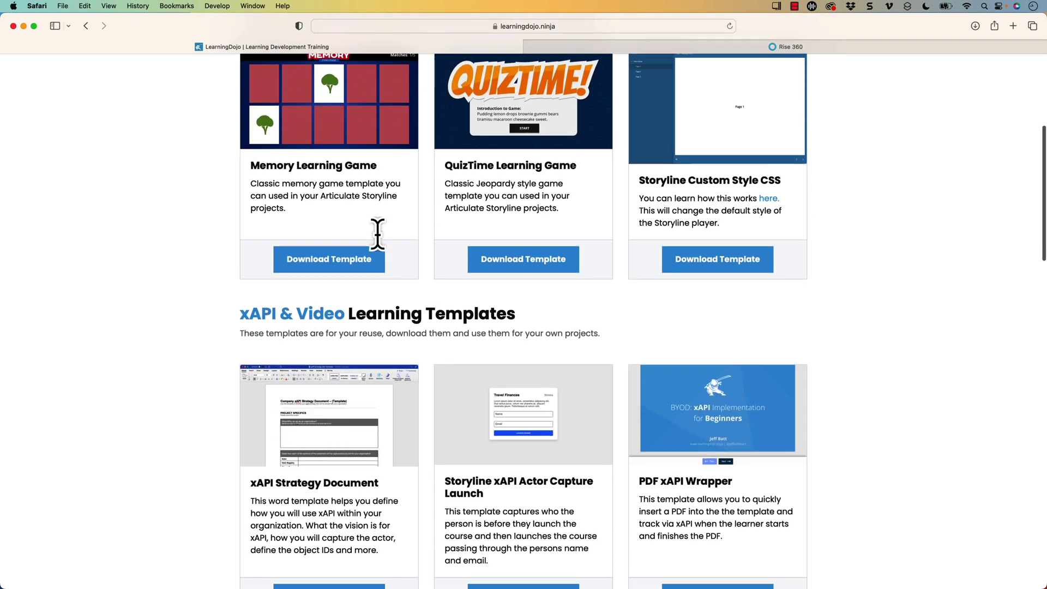
pyautogui.scroll(6, 717, 362)
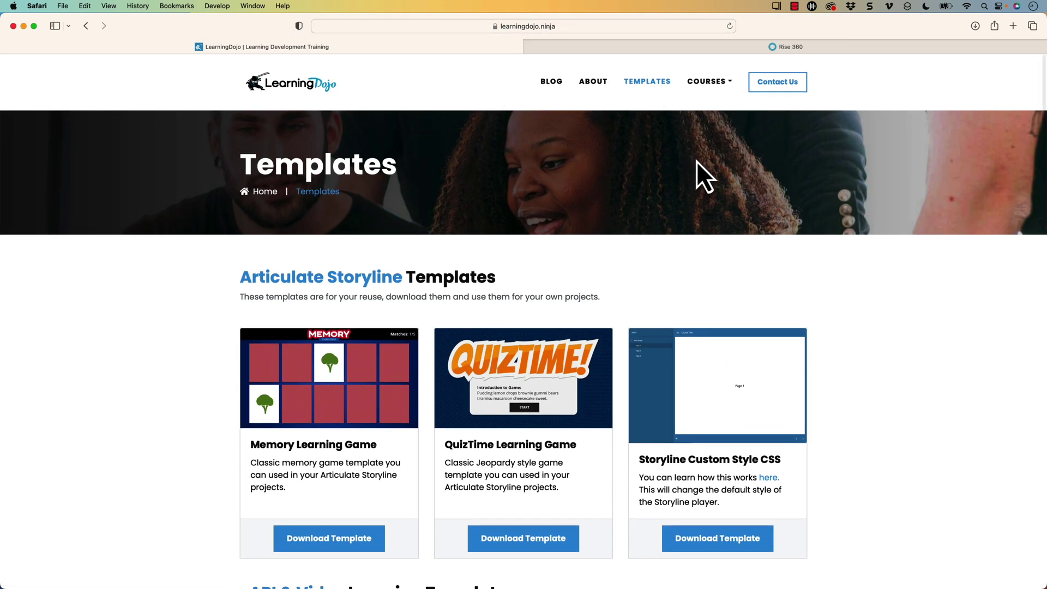
pyautogui.click(713, 80)
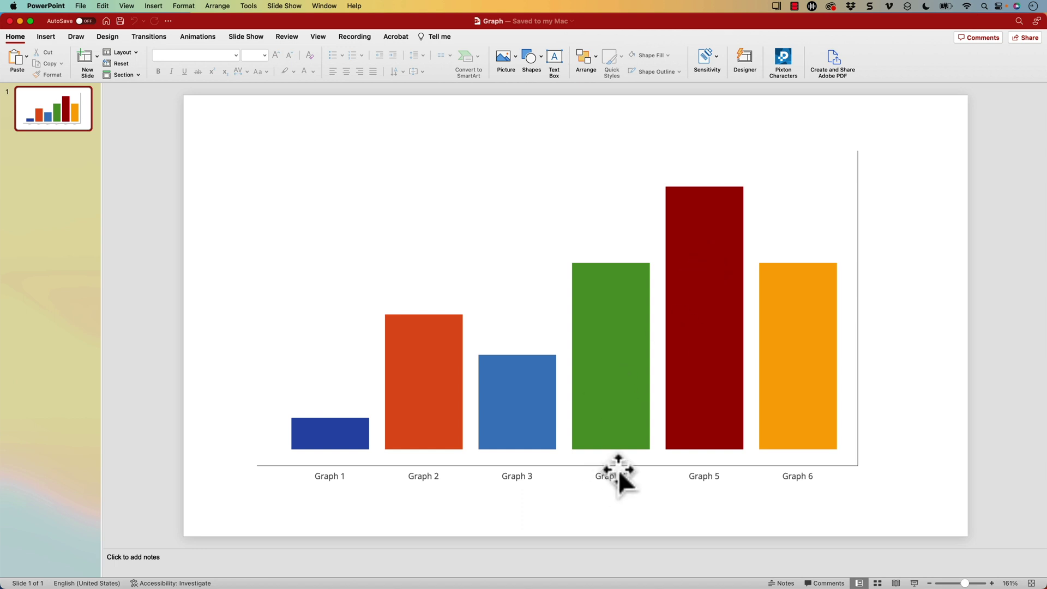
# Select the chart's horizontal axis line, then its vertical axis line.
pyautogui.click(680, 467)
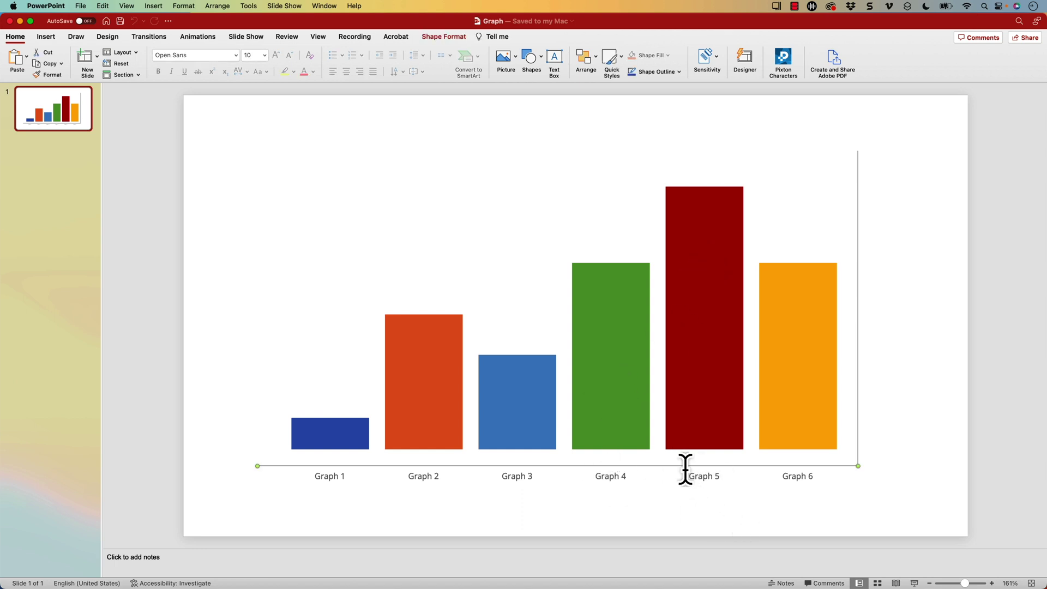
pyautogui.click(858, 355)
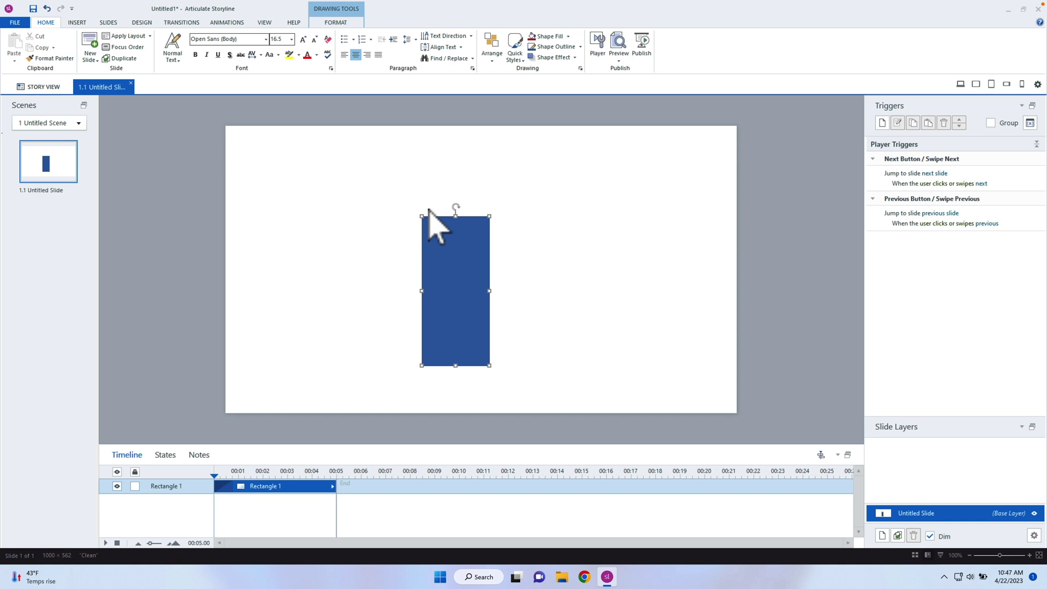
# Nudge the blue rectangle right and review its transitions, Entrance animations and preview options.
pyautogui.moveTo(462, 240); pyautogui.dragTo(493, 230)
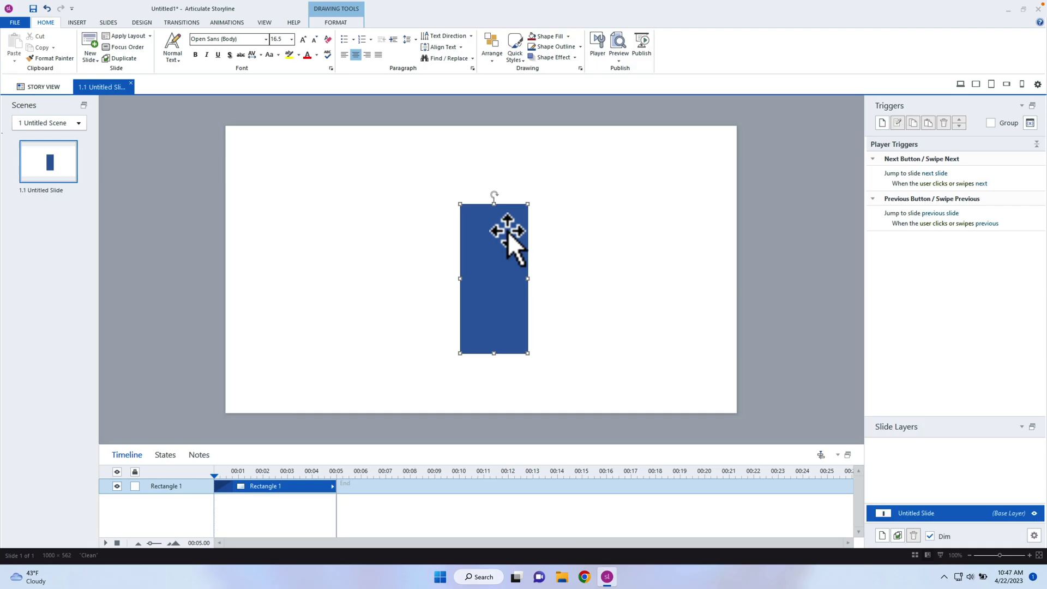
pyautogui.click(182, 23)
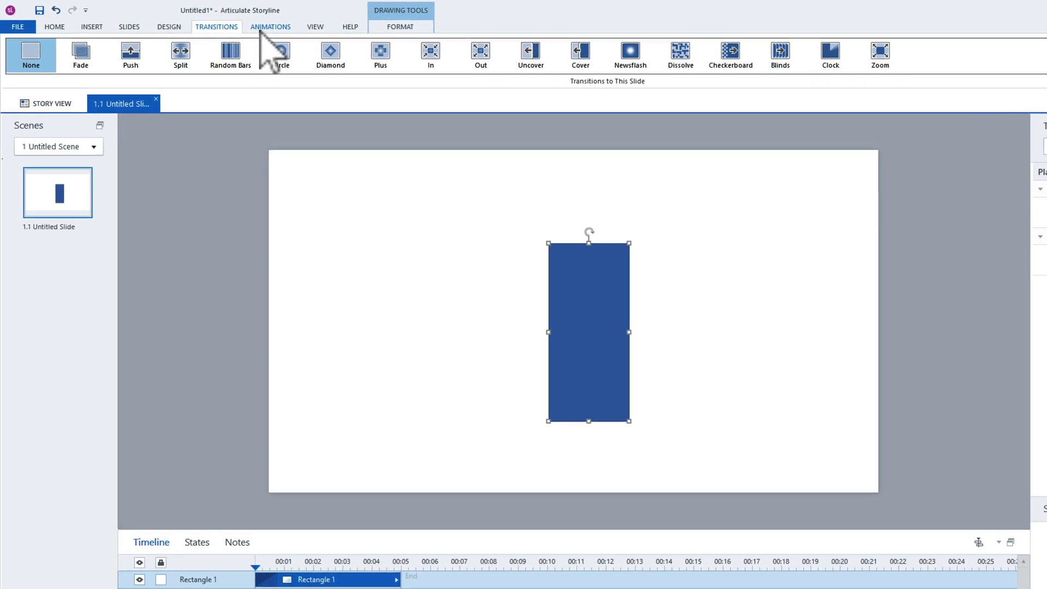
pyautogui.click(222, 23)
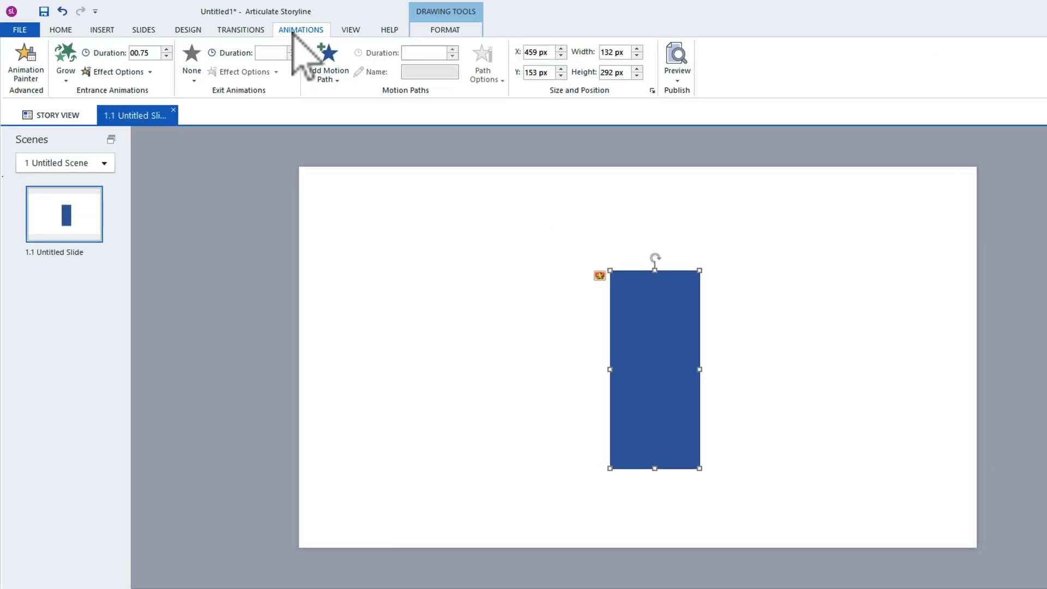
pyautogui.click(66, 70)
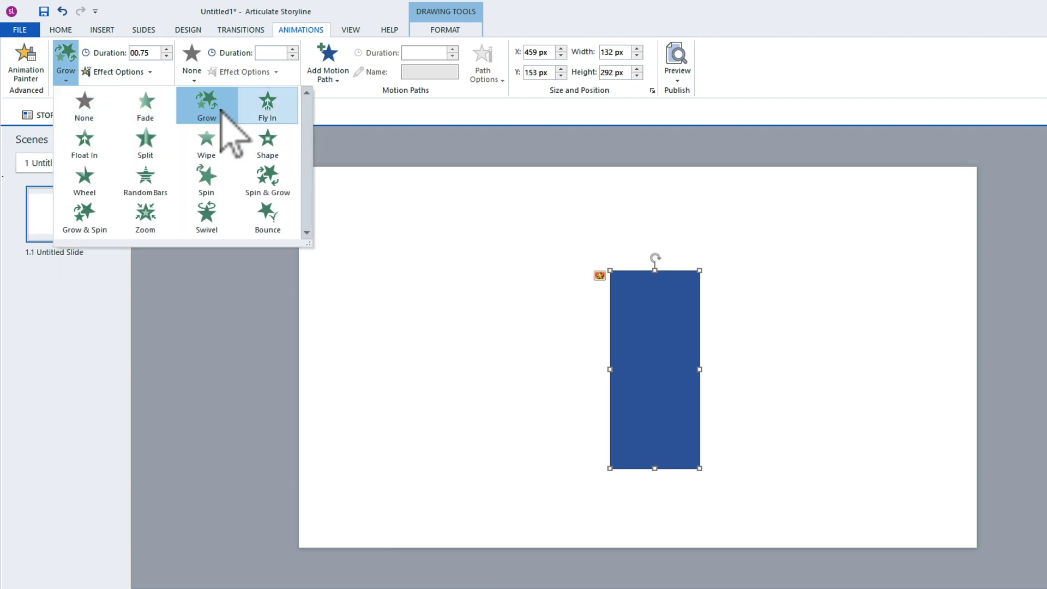
pyautogui.click(677, 76)
pyautogui.click(676, 94)
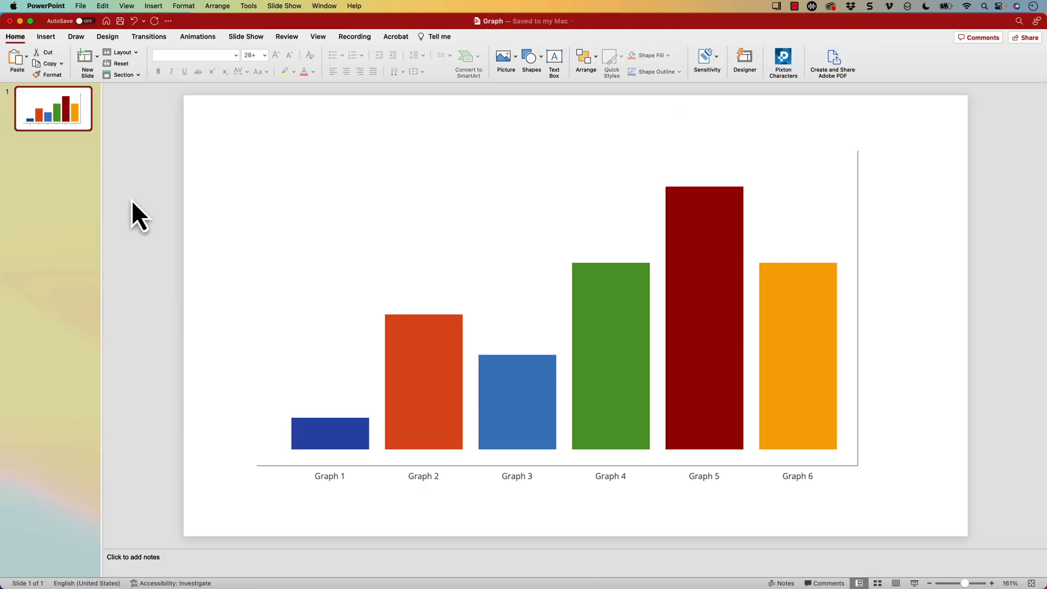
# Duplicate slide 1 so the bar-chart slide has an identical copy.
pyautogui.rightClick(68, 119)
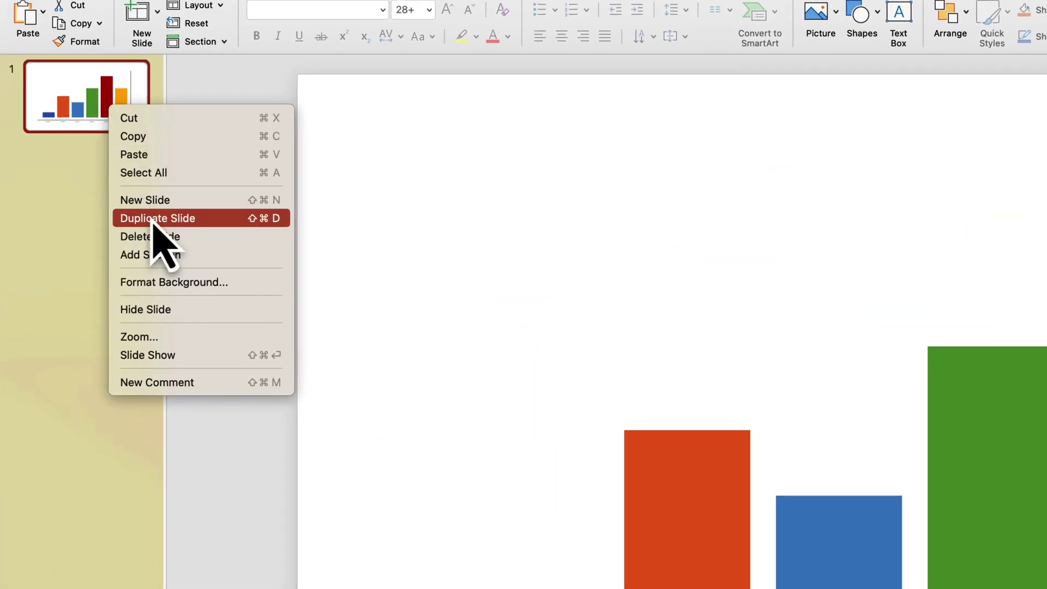
pyautogui.click(150, 218)
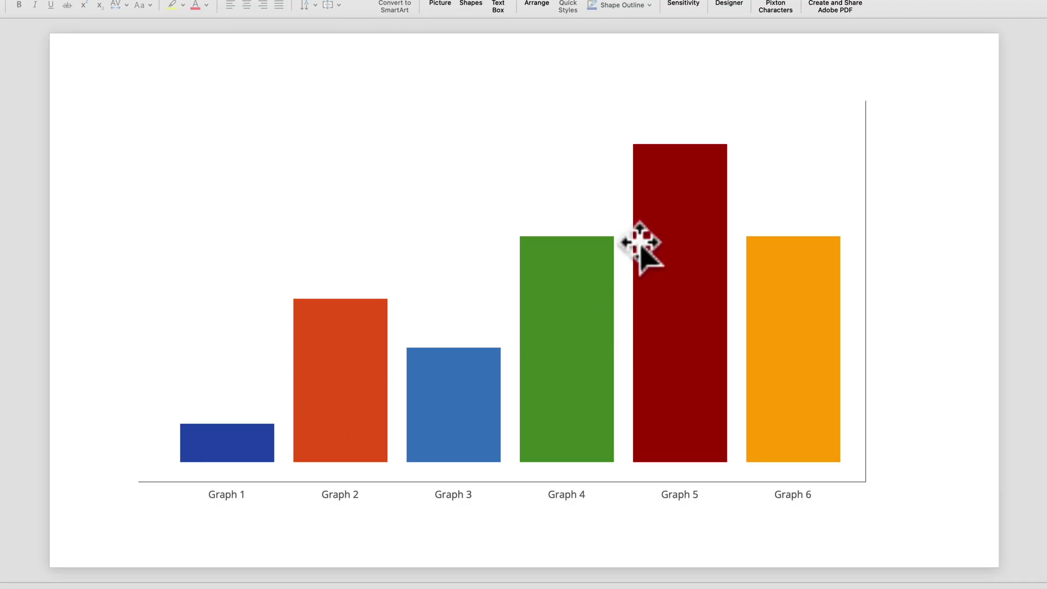
# On slide 2, shorten the Graph 5, 6 and 2 bars and heighten Graph 4, 3 and 1.
pyautogui.click(645, 246)
pyautogui.moveTo(681, 144); pyautogui.dragTo(682, 298)
pyautogui.click(600, 263)
pyautogui.moveTo(567, 236); pyautogui.dragTo(566, 168)
pyautogui.click(779, 253)
pyautogui.moveTo(793, 236); pyautogui.dragTo(793, 348)
pyautogui.click(465, 375)
pyautogui.moveTo(454, 349); pyautogui.dragTo(452, 212)
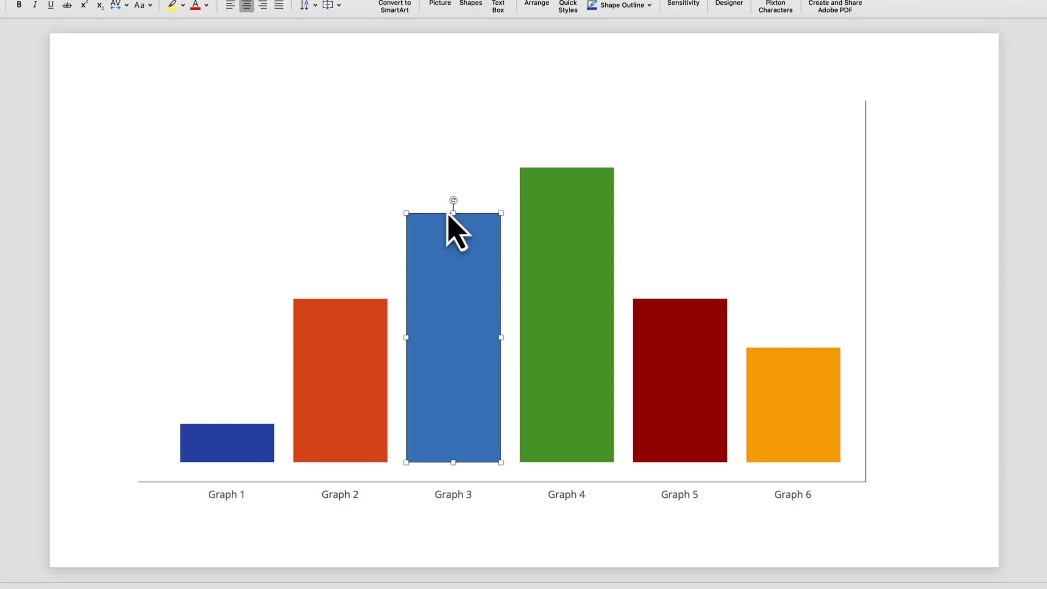
pyautogui.click(347, 321)
pyautogui.moveTo(341, 299); pyautogui.dragTo(353, 356)
pyautogui.moveTo(229, 429); pyautogui.dragTo(256, 225)
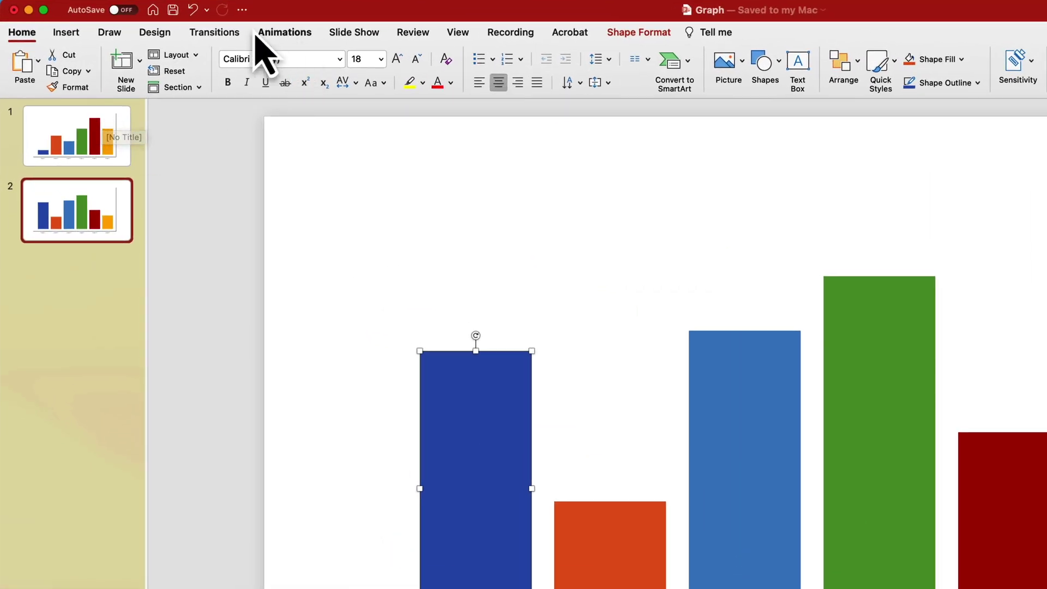
# Apply the Morph transition to slide 2, dismissing the Morph tip.
pyautogui.click(224, 34)
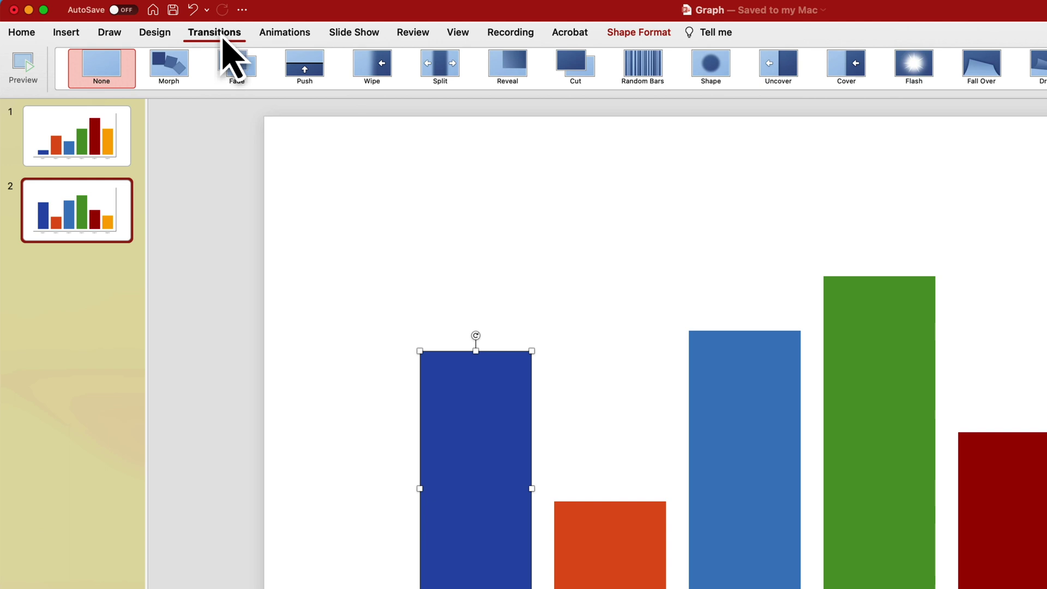
pyautogui.click(171, 68)
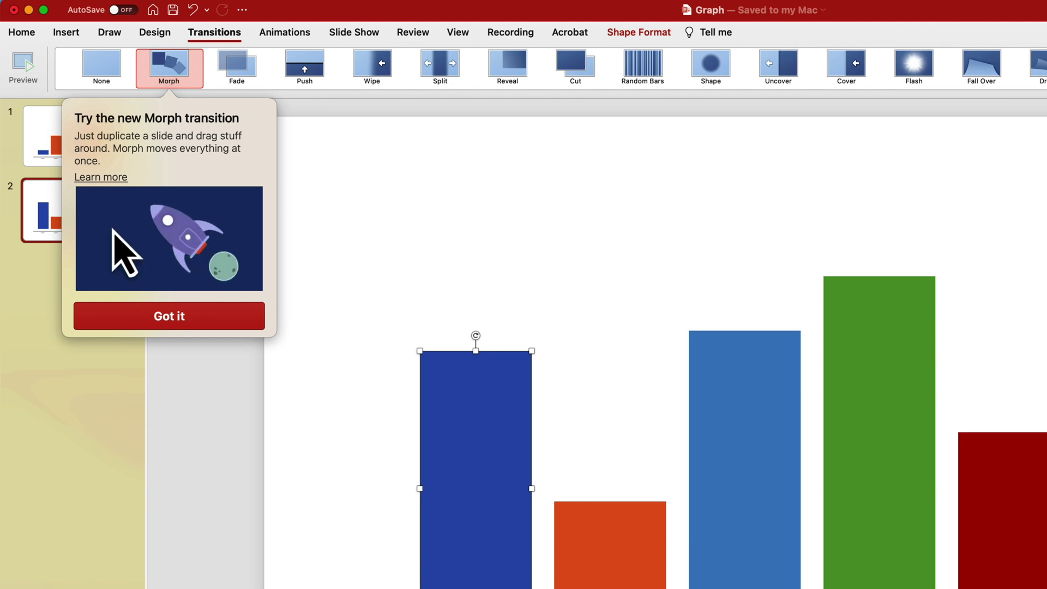
pyautogui.click(158, 320)
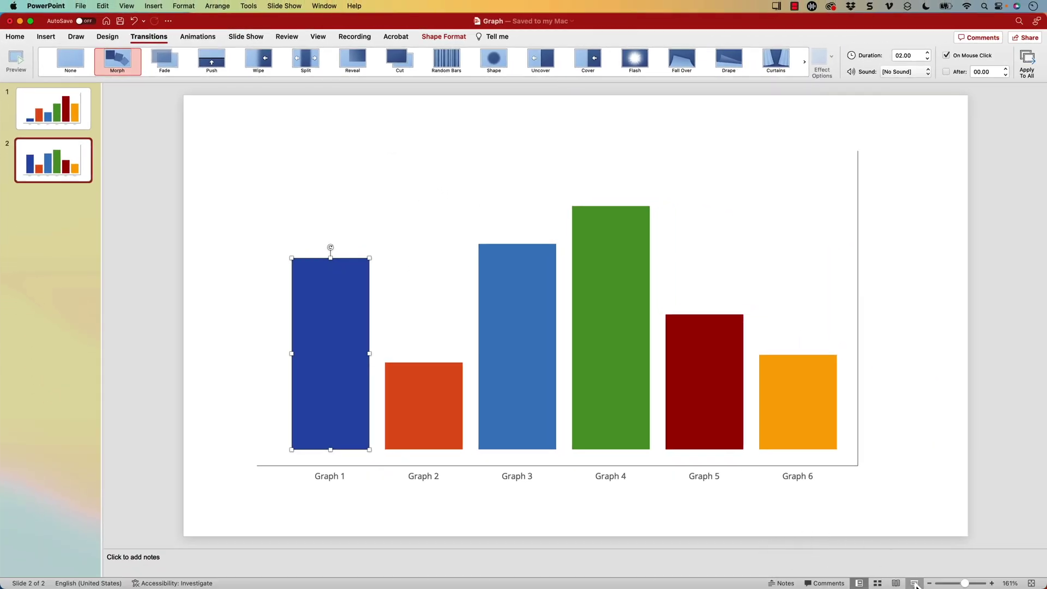
pyautogui.click(44, 159)
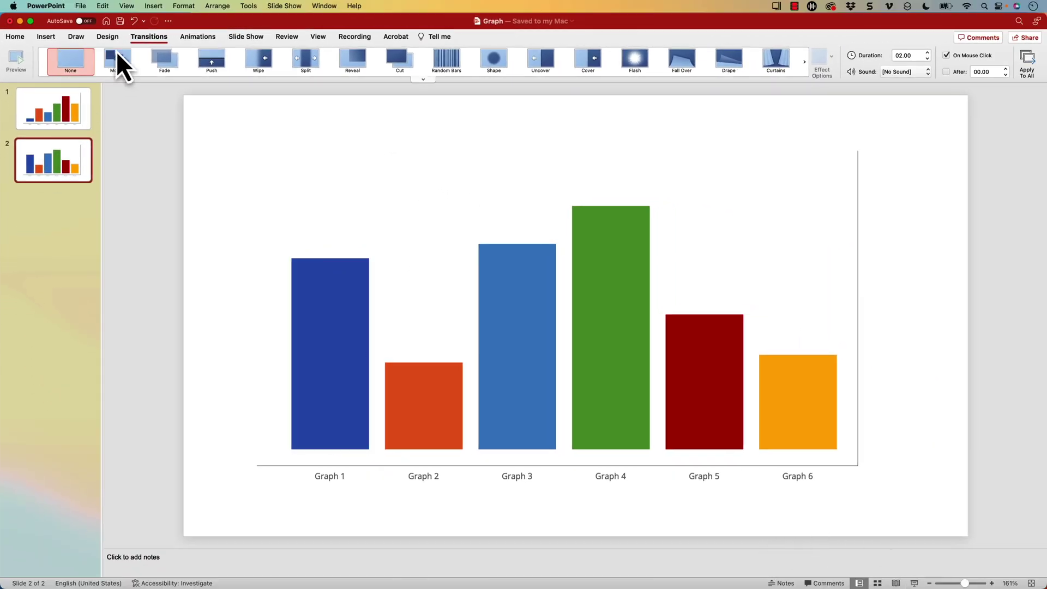
pyautogui.click(108, 70)
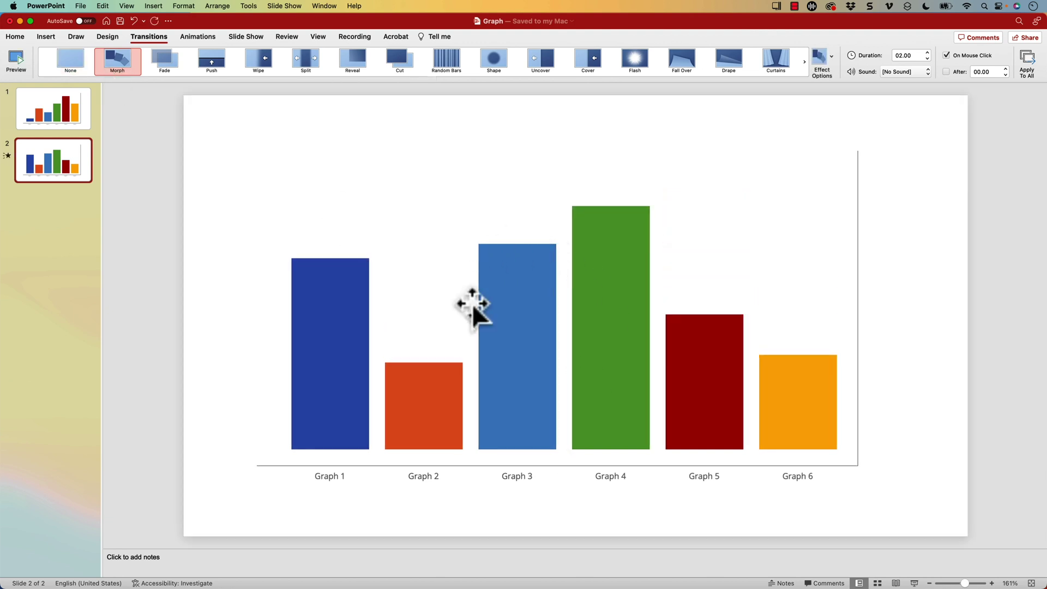
# Run the slide show from slide 1 to watch the bars morph, then exit.
pyautogui.click(65, 121)
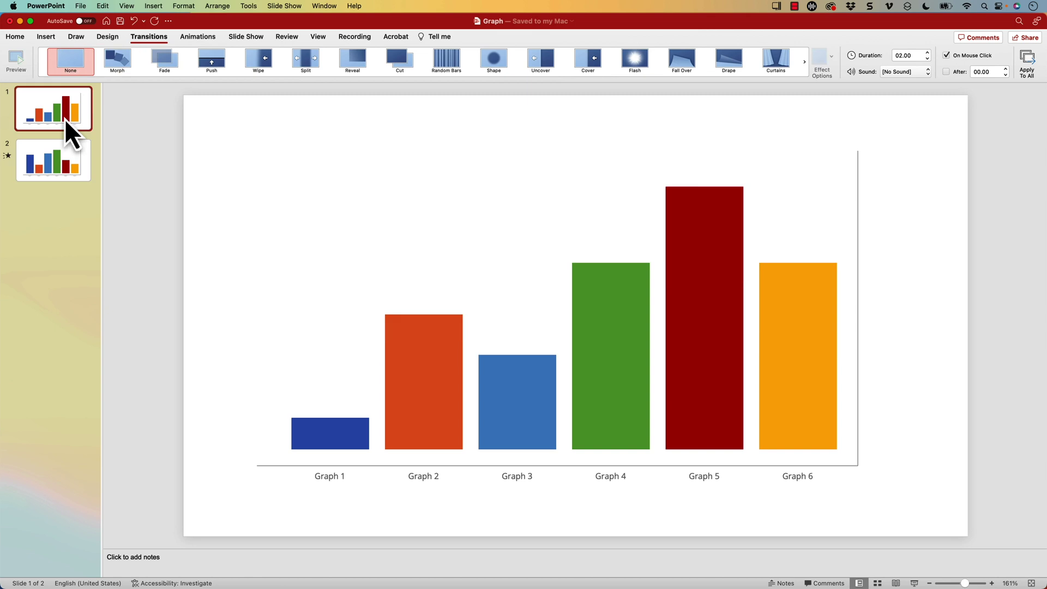
pyautogui.click(911, 583)
pyautogui.click(939, 480)
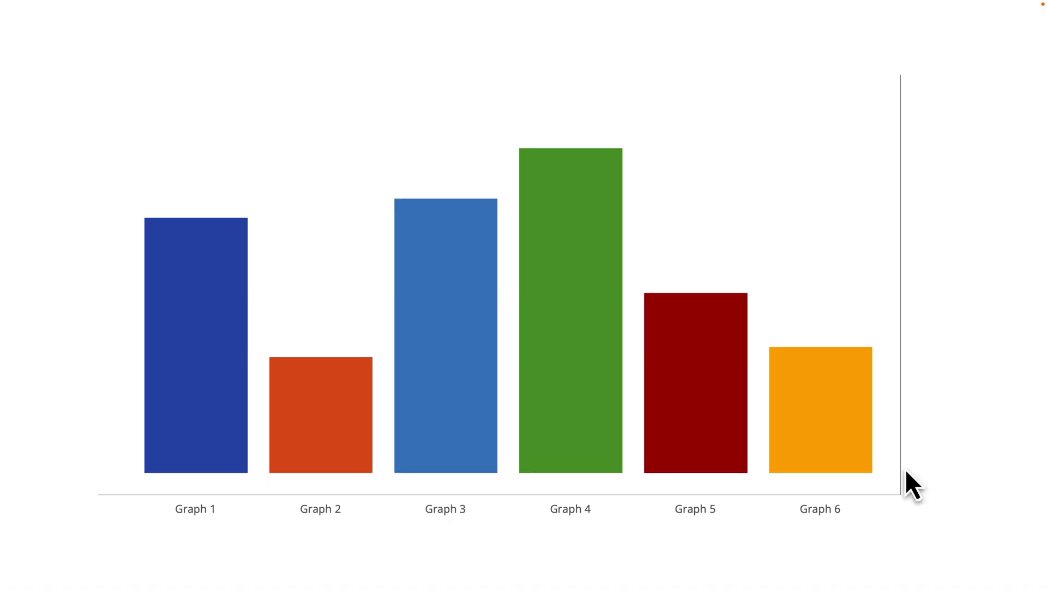
pyautogui.press('Escape')
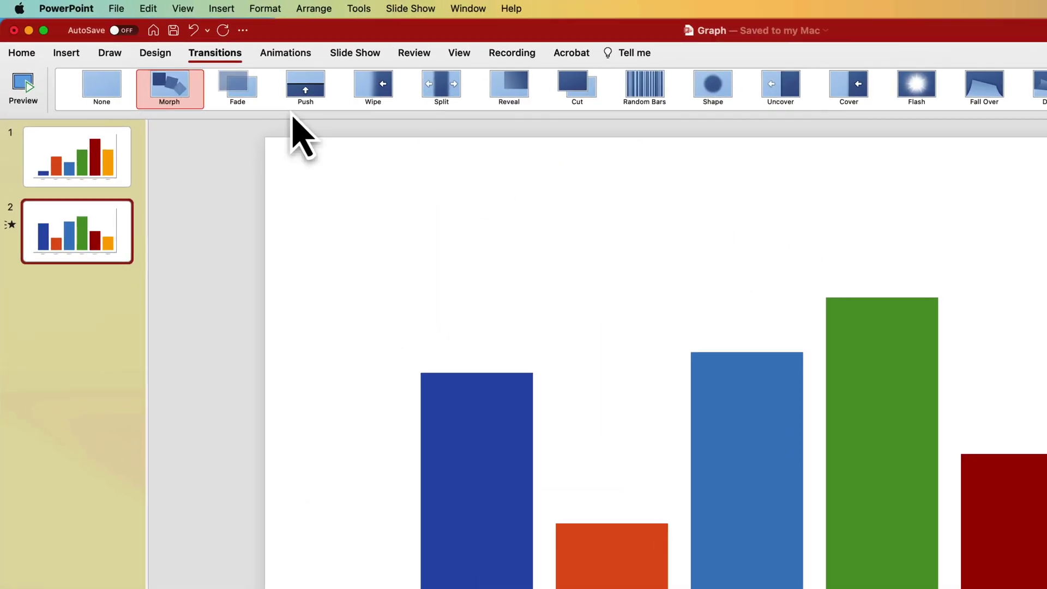
# Export slides 1–2 as Graph.gif: Extra Large, transparent background, 2 seconds per slide.
pyautogui.click(121, 8)
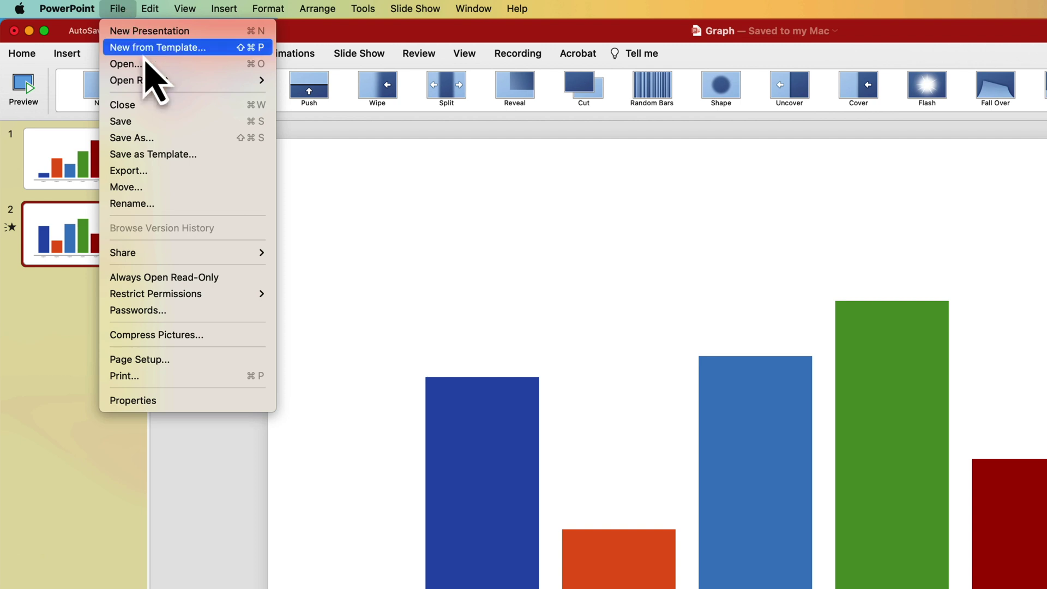
pyautogui.moveTo(195, 252)
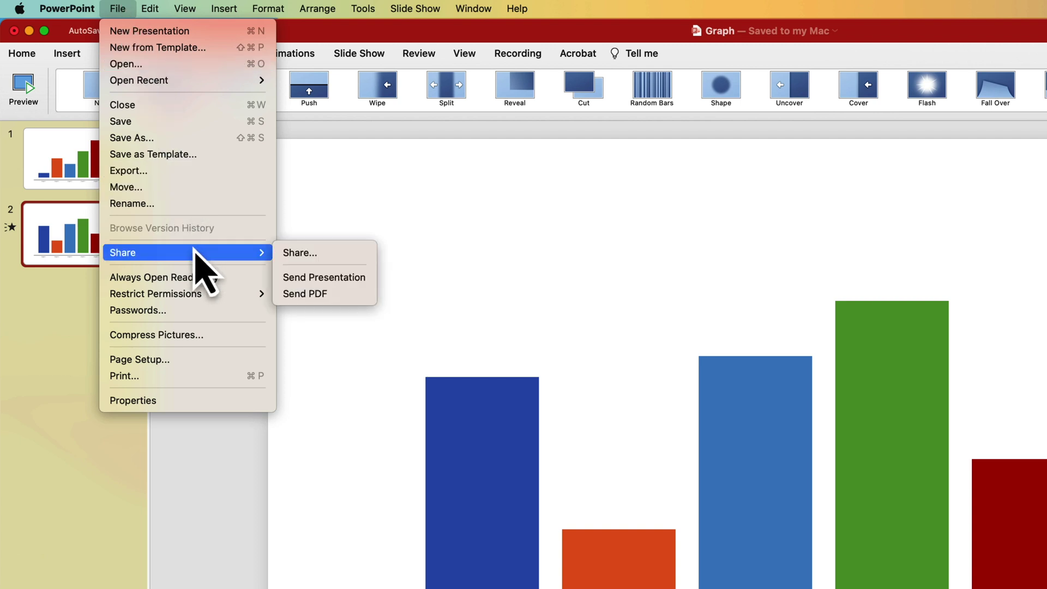
pyautogui.click(187, 170)
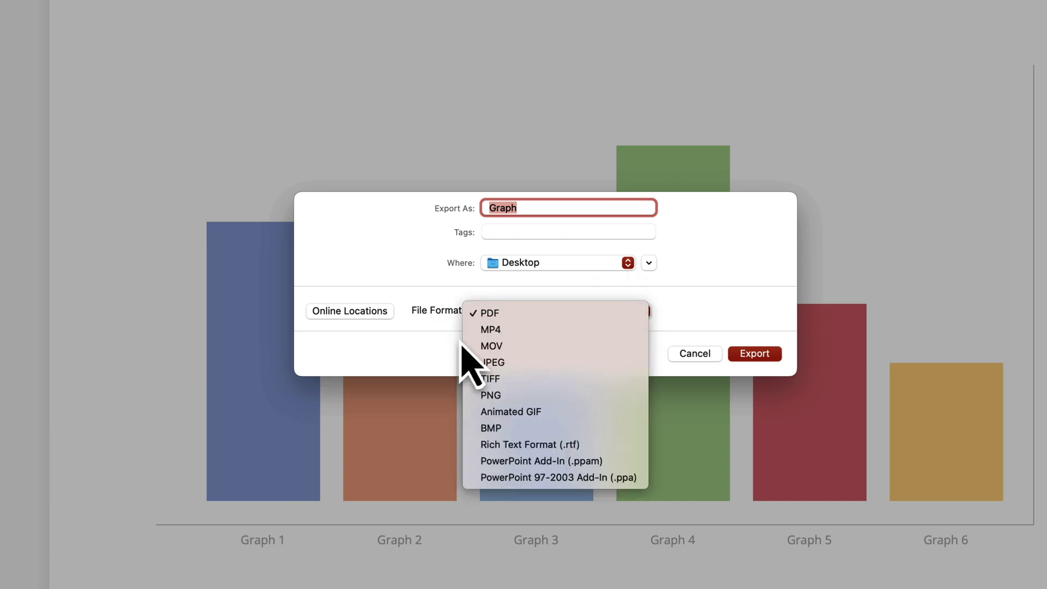
pyautogui.click(534, 412)
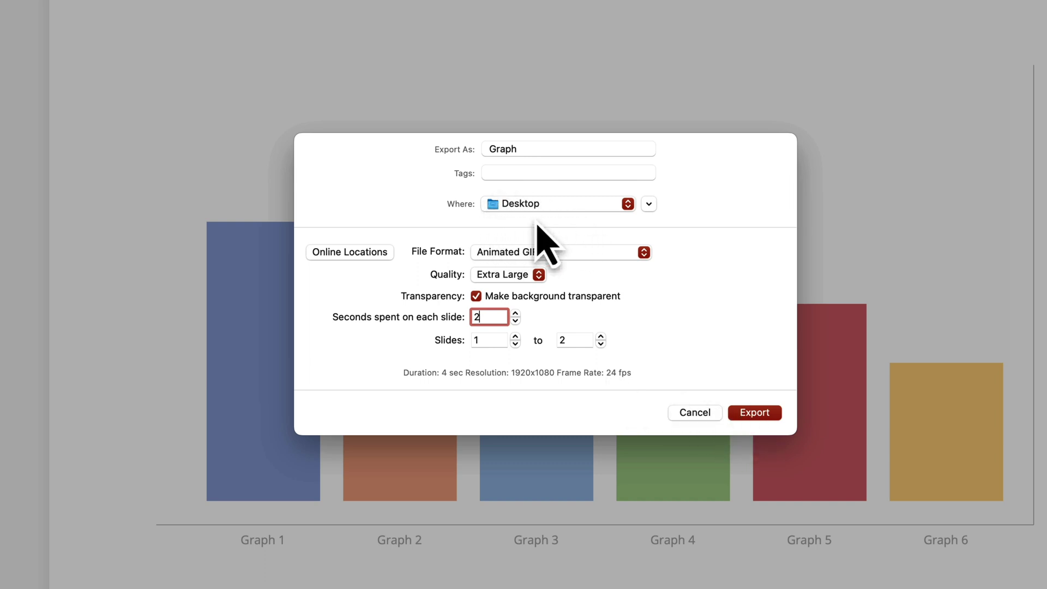
pyautogui.click(758, 414)
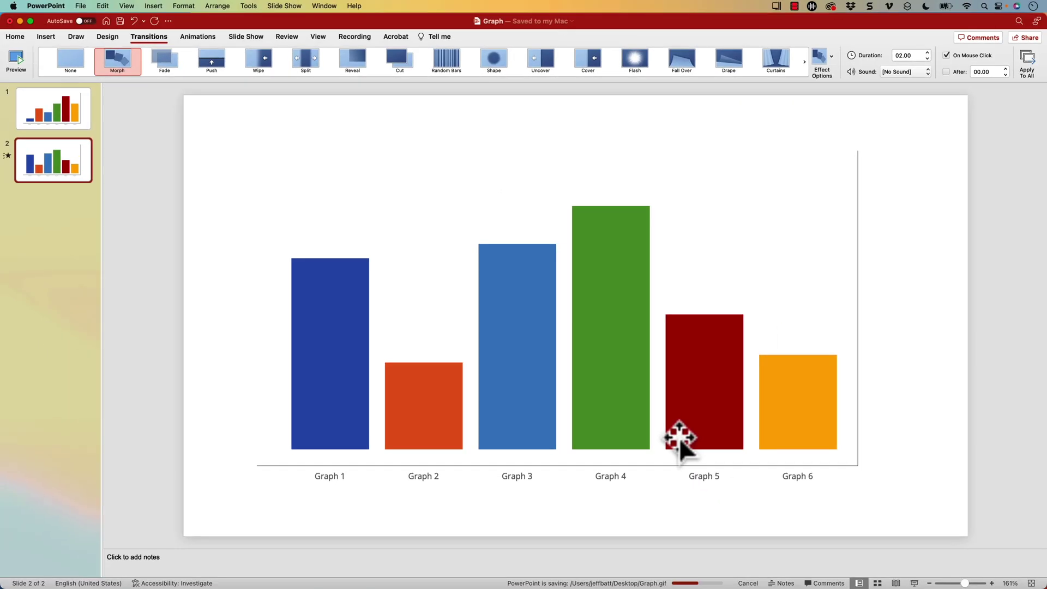
pyautogui.press('super+h')
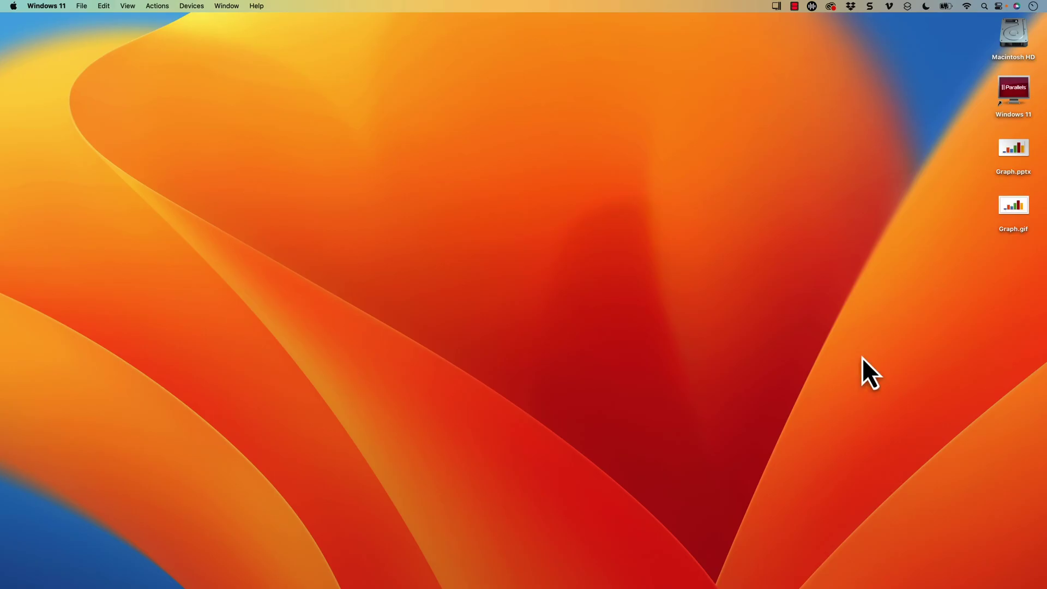
# Quick Look Graph.gif on the Desktop, then open it in Adobe Photoshop 2023.
pyautogui.click(1013, 207)
pyautogui.press('space')
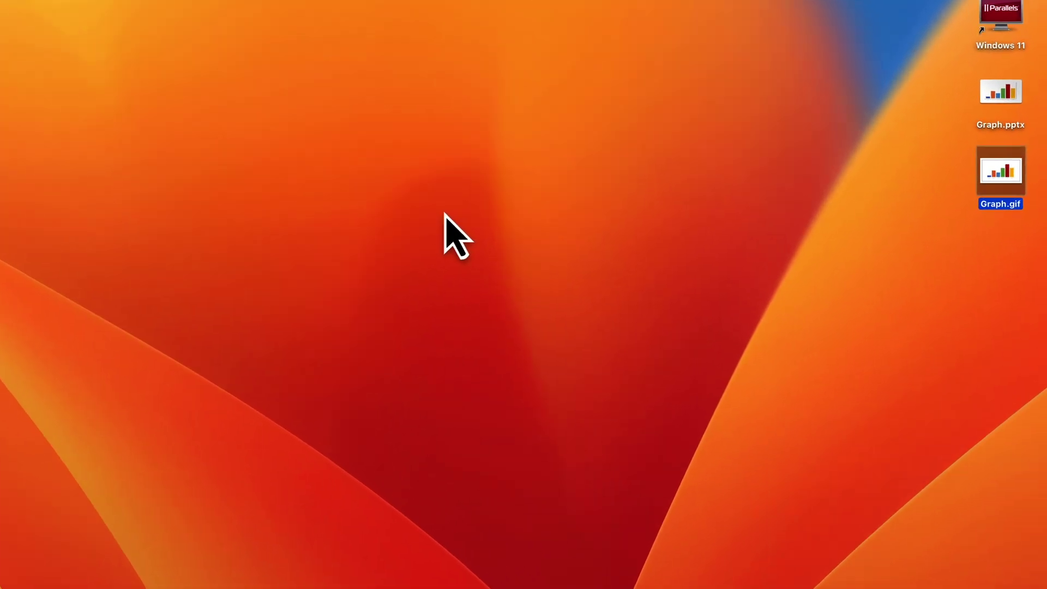
pyautogui.rightClick(996, 172)
pyautogui.moveTo(933, 190)
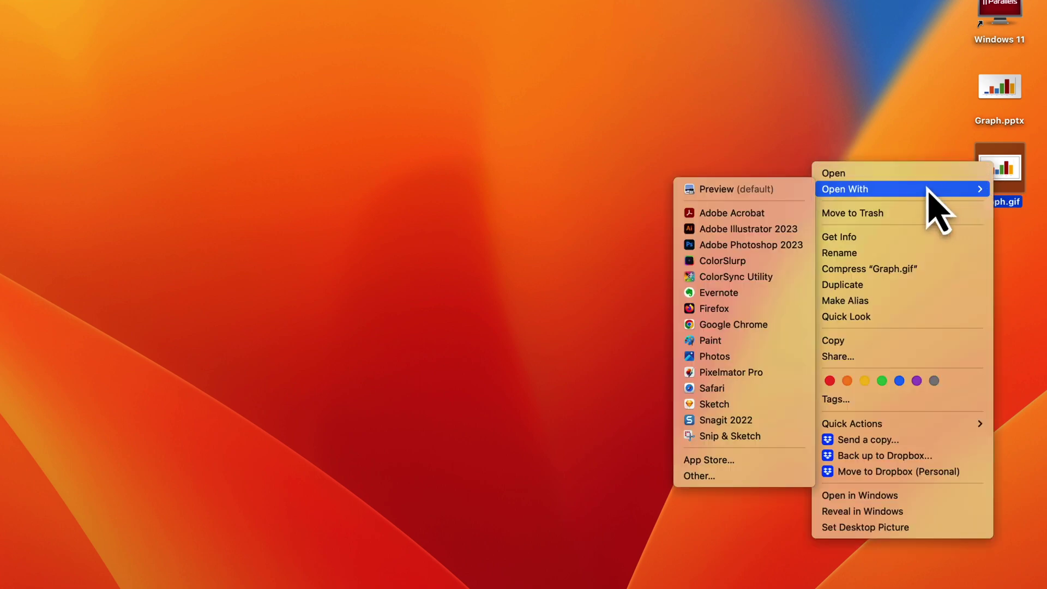
pyautogui.click(752, 246)
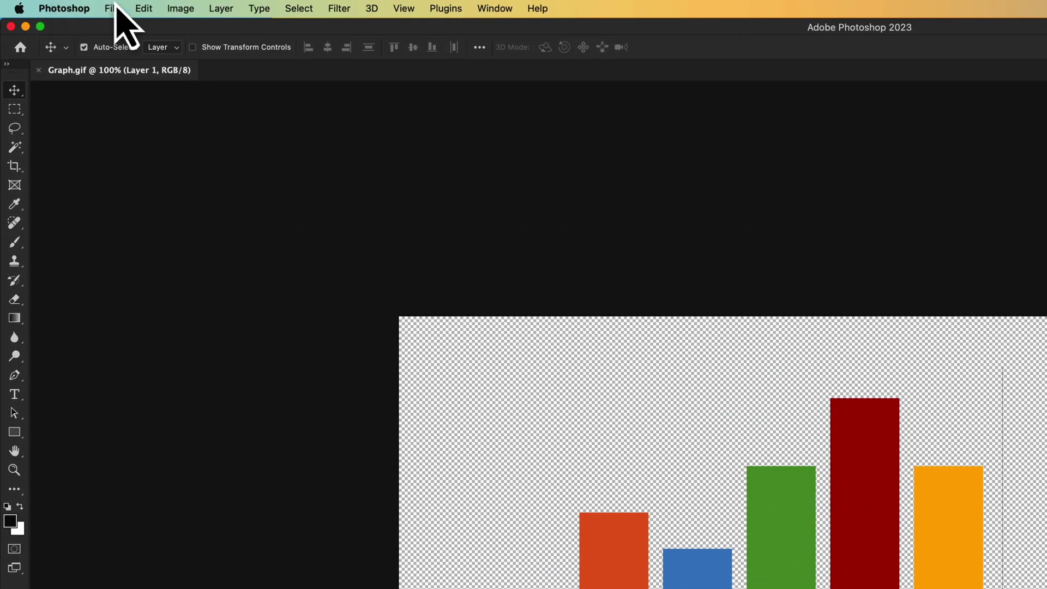
# In Save for Web (Legacy), set the GIF Looping Options to Once.
pyautogui.click(112, 8)
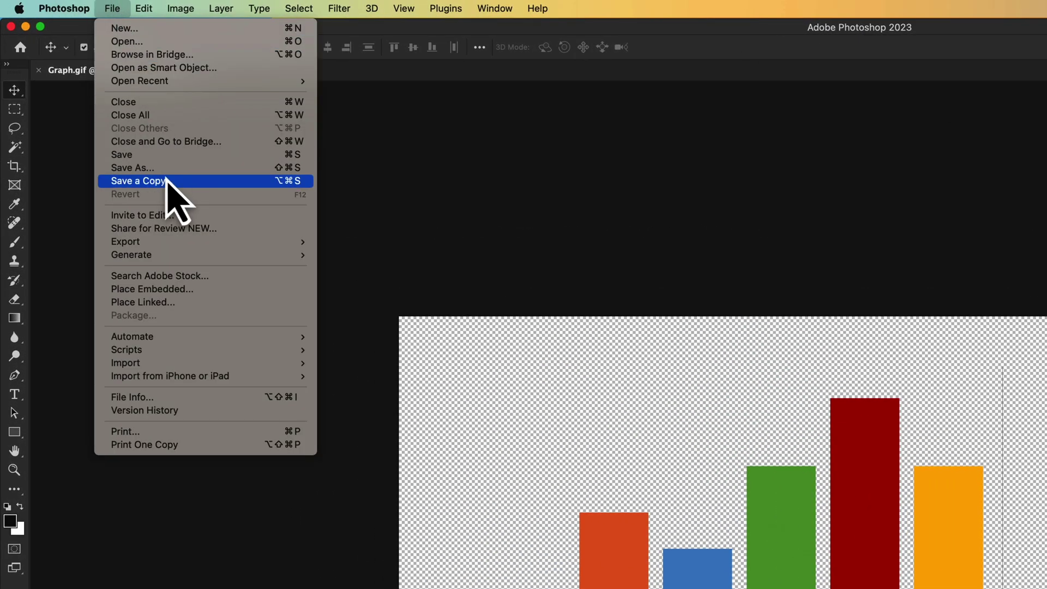
pyautogui.moveTo(196, 245)
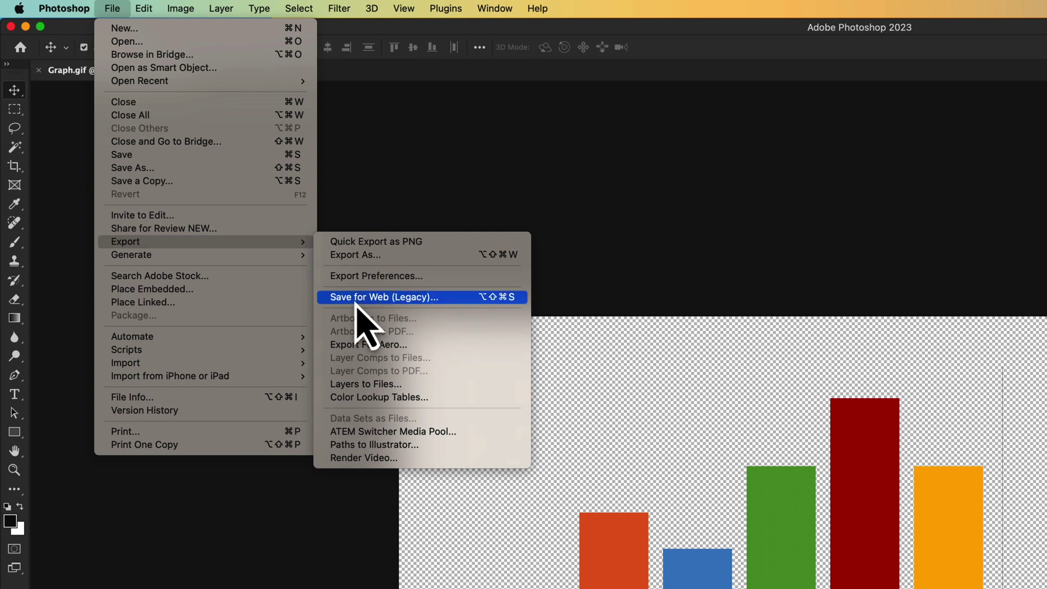
pyautogui.click(469, 305)
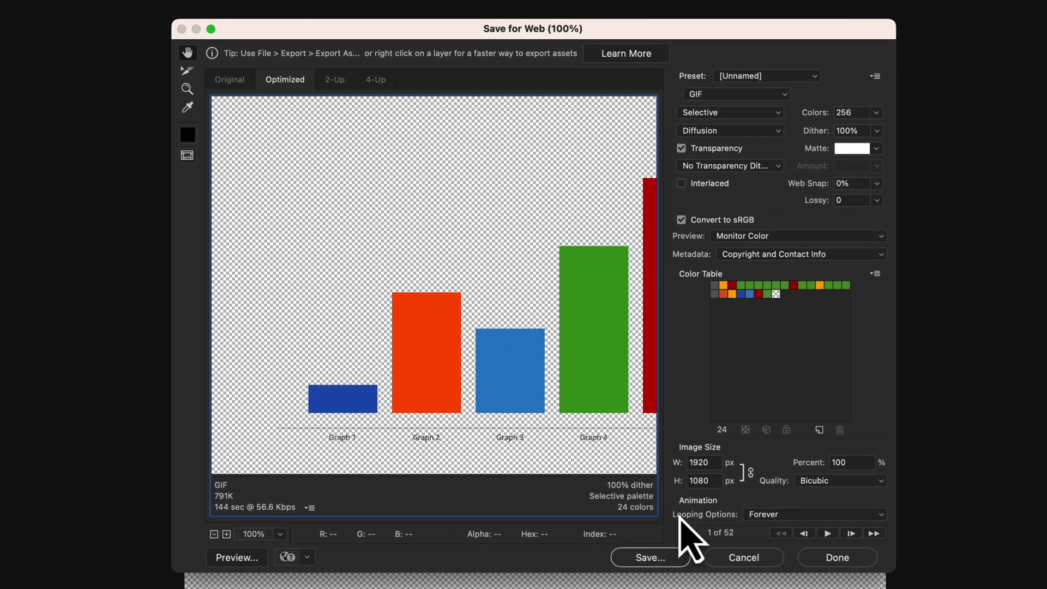
pyautogui.click(774, 515)
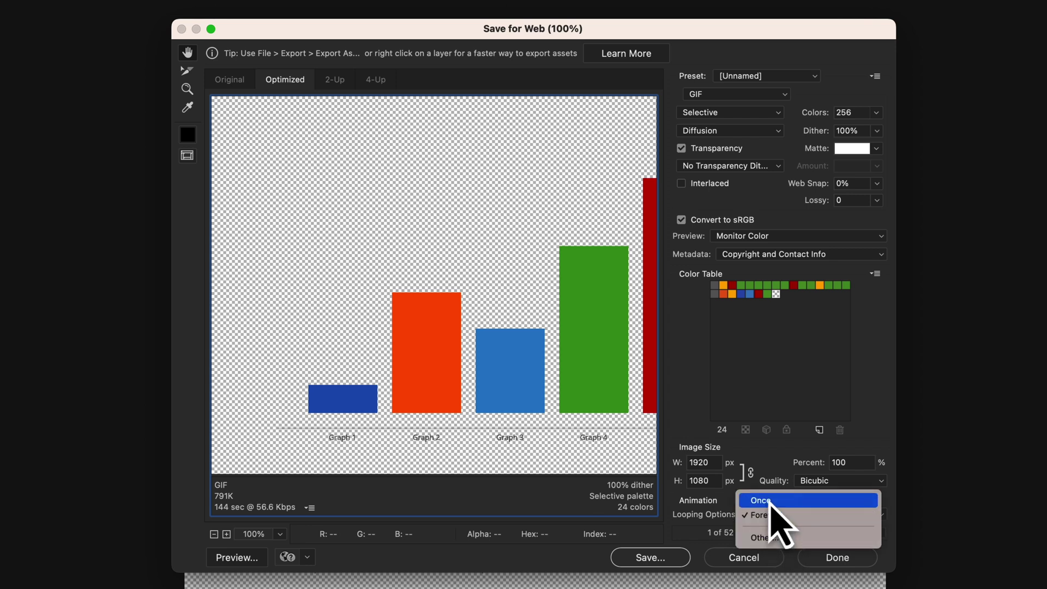
pyautogui.click(770, 500)
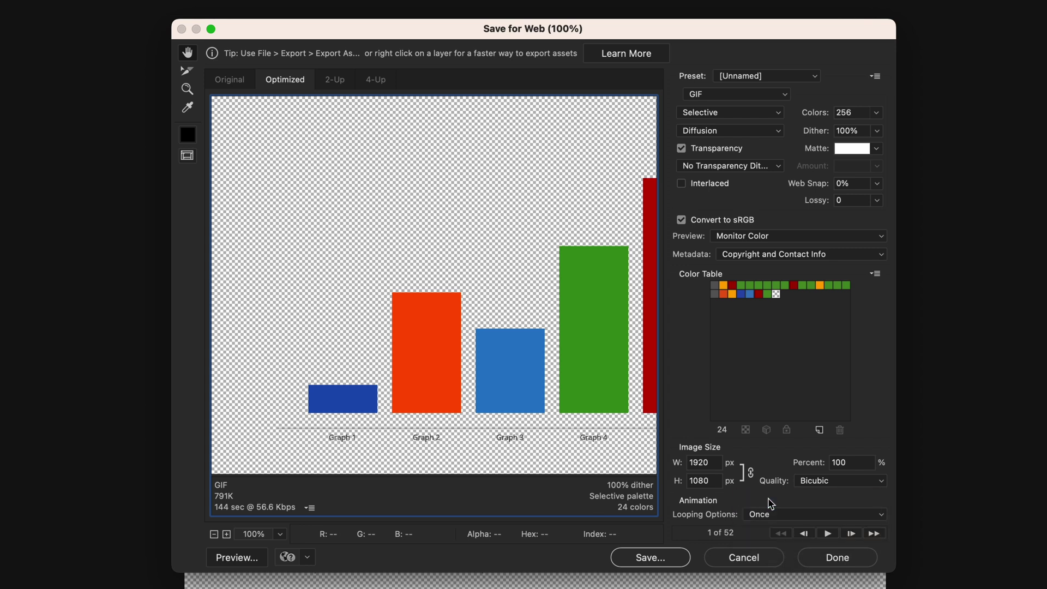
pyautogui.click(838, 557)
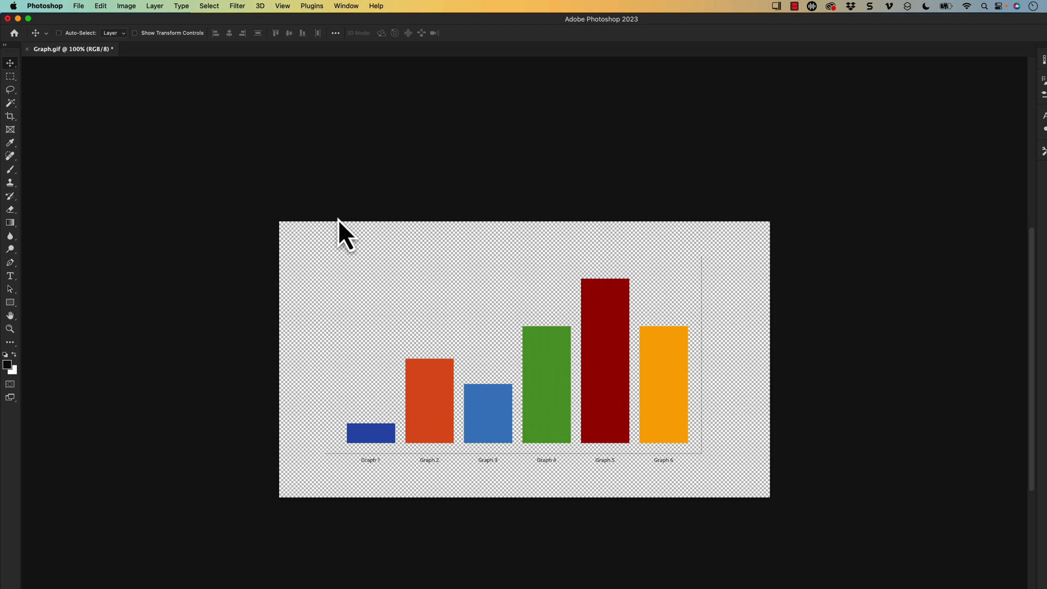
# Close Graph.gif without saving and leave Photoshop.
pyautogui.press('super+w')
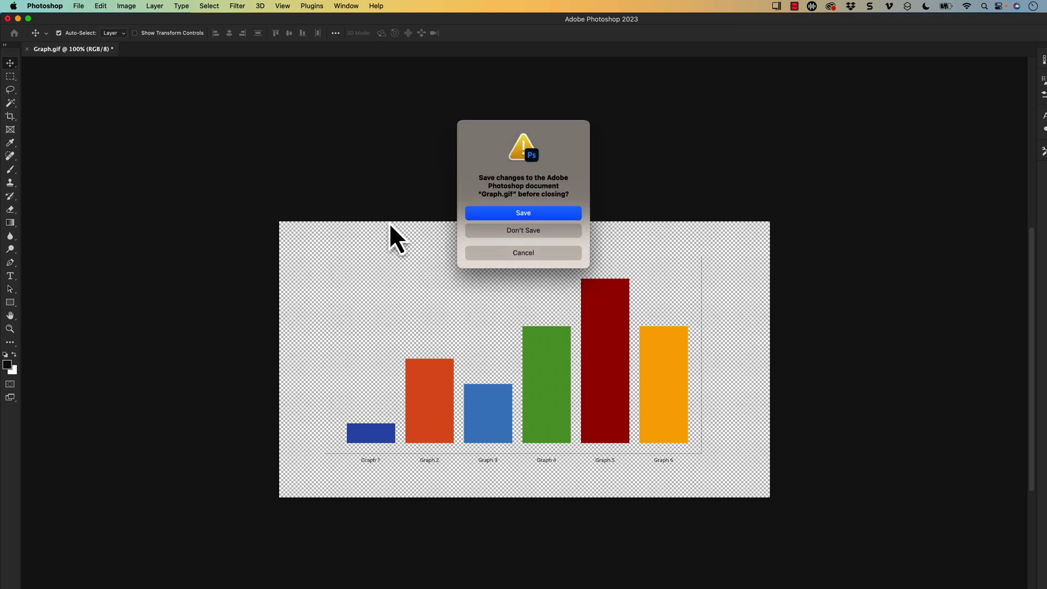
pyautogui.click(552, 229)
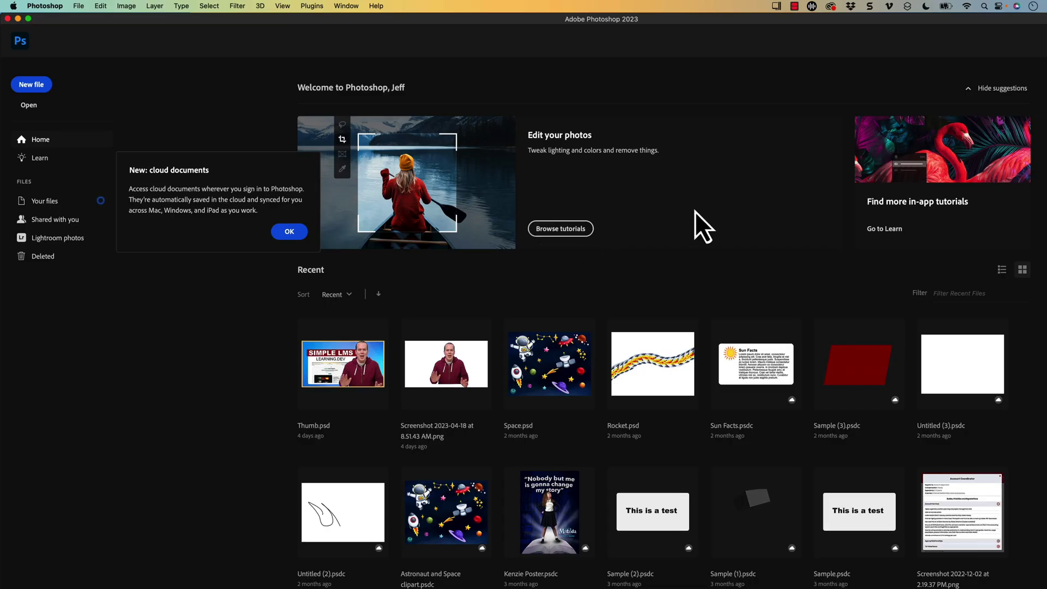
pyautogui.press('super+q')
# Check the Graph.gif animation in Quick Look, then close the preview.
pyautogui.press('space')
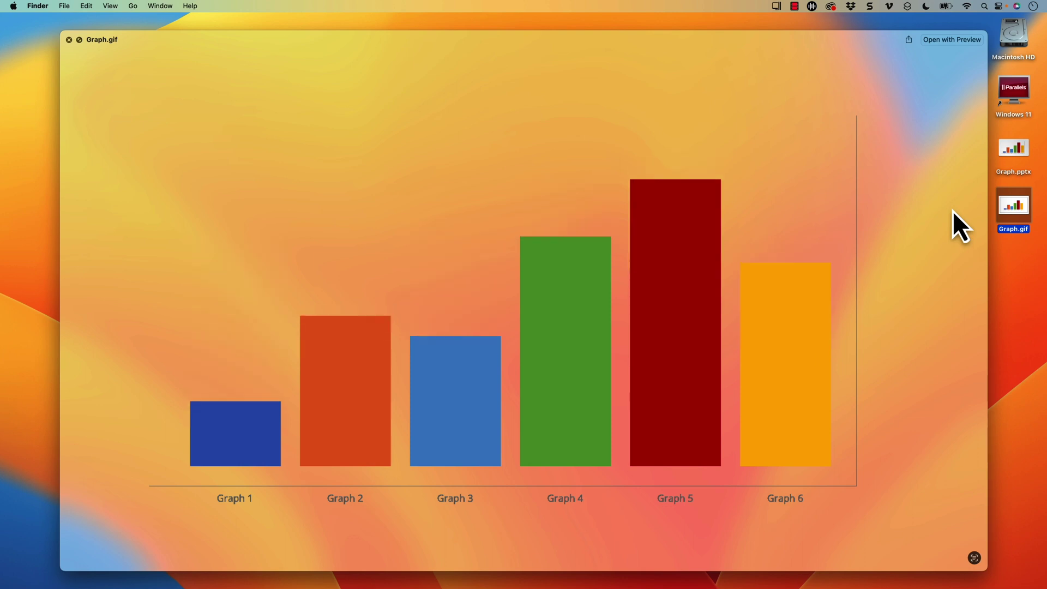
pyautogui.press('space')
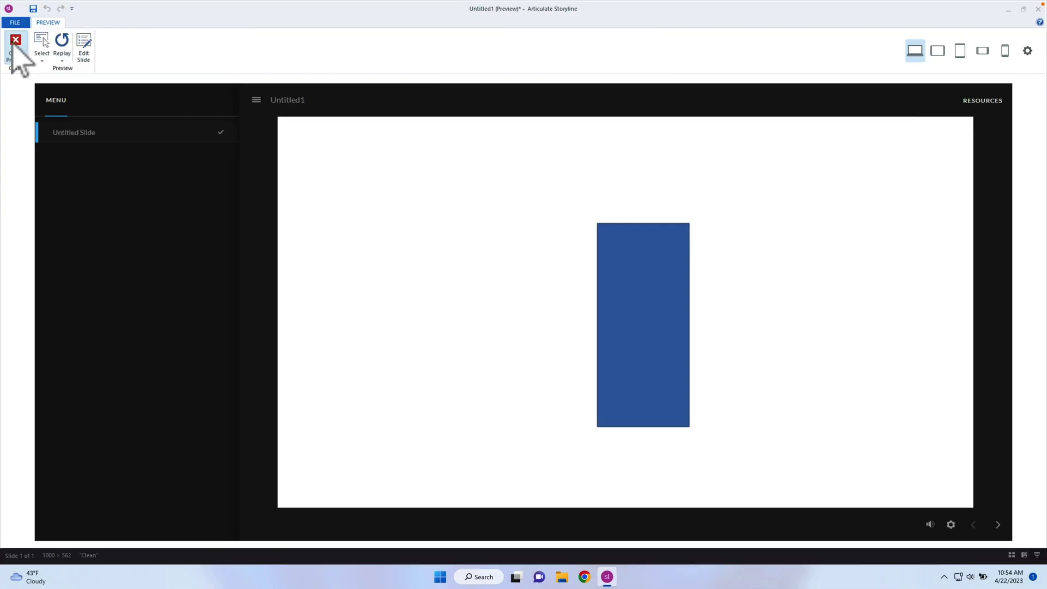
# Leave the preview and insert the Graph GIF picture from the Desktop onto the slide.
pyautogui.click(14, 46)
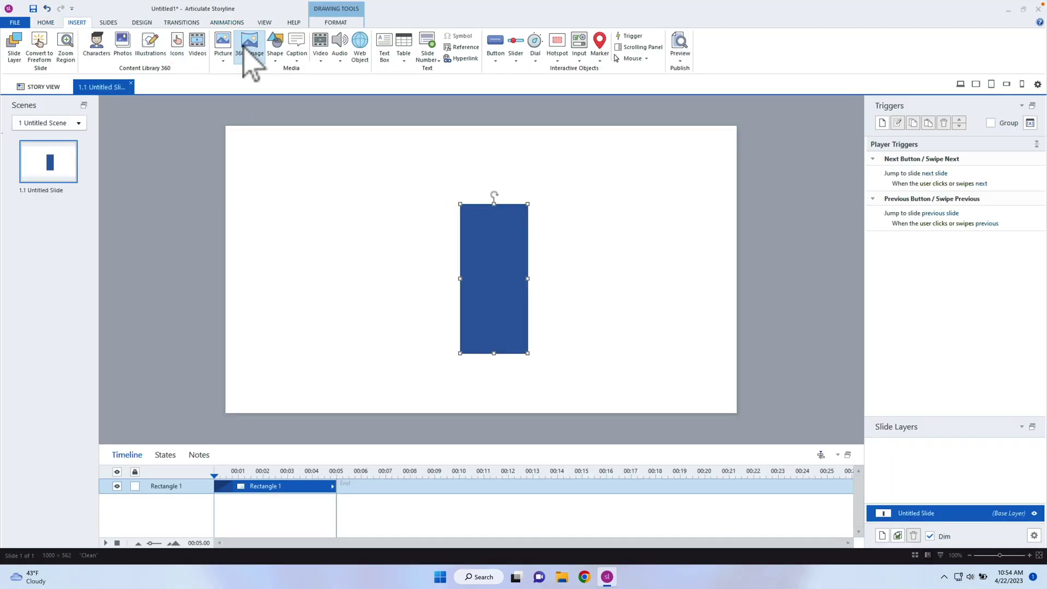
pyautogui.click(223, 44)
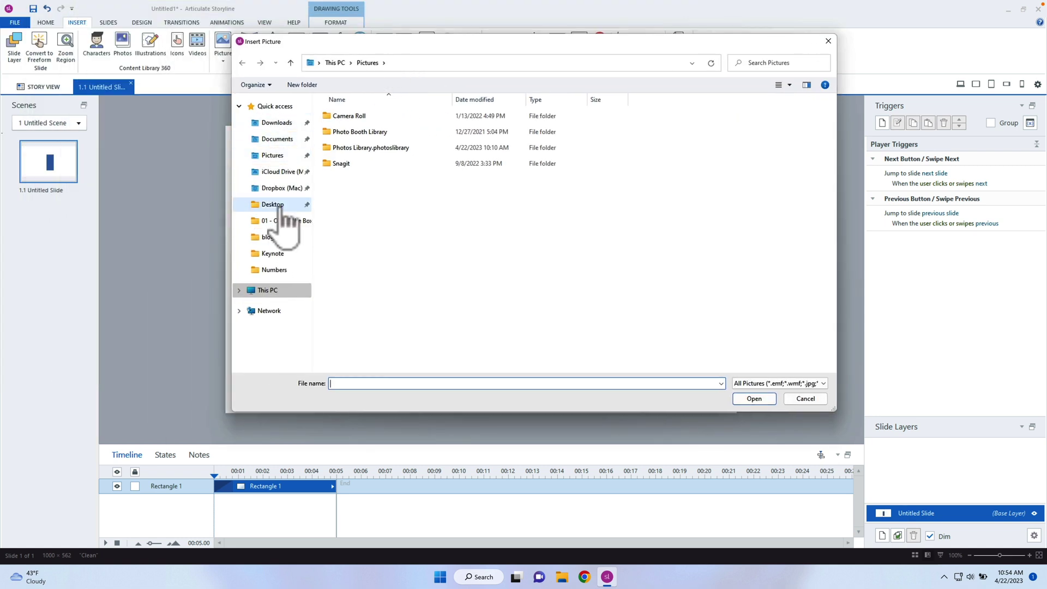
pyautogui.click(280, 205)
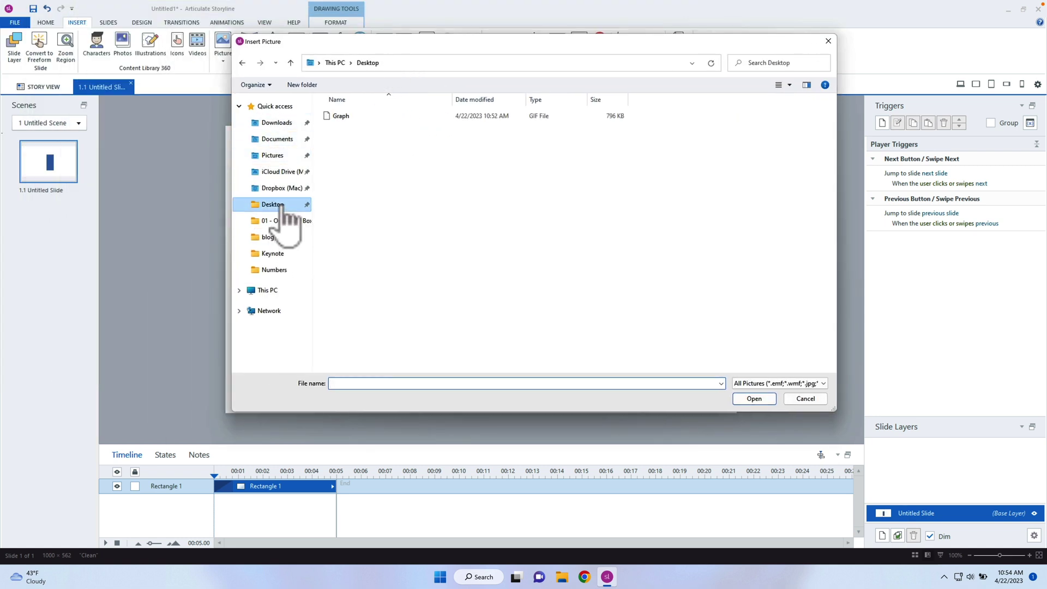
pyautogui.click(350, 117)
pyautogui.doubleClick(359, 118)
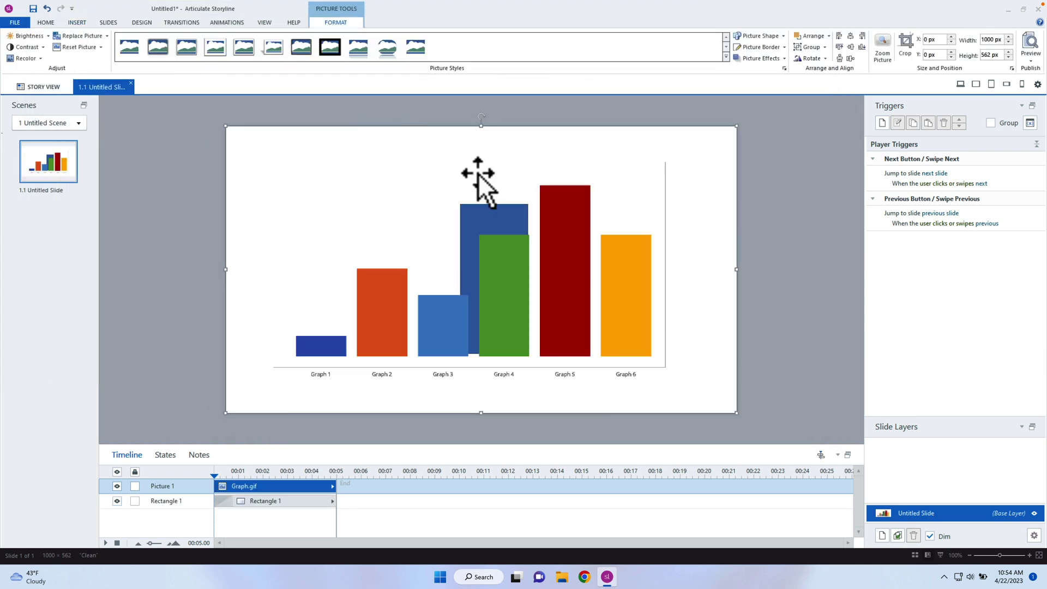
# Delete the blue Rectangle 1 and centre the chart picture on the slide.
pyautogui.moveTo(496, 213); pyautogui.dragTo(701, 243)
pyautogui.click(484, 232)
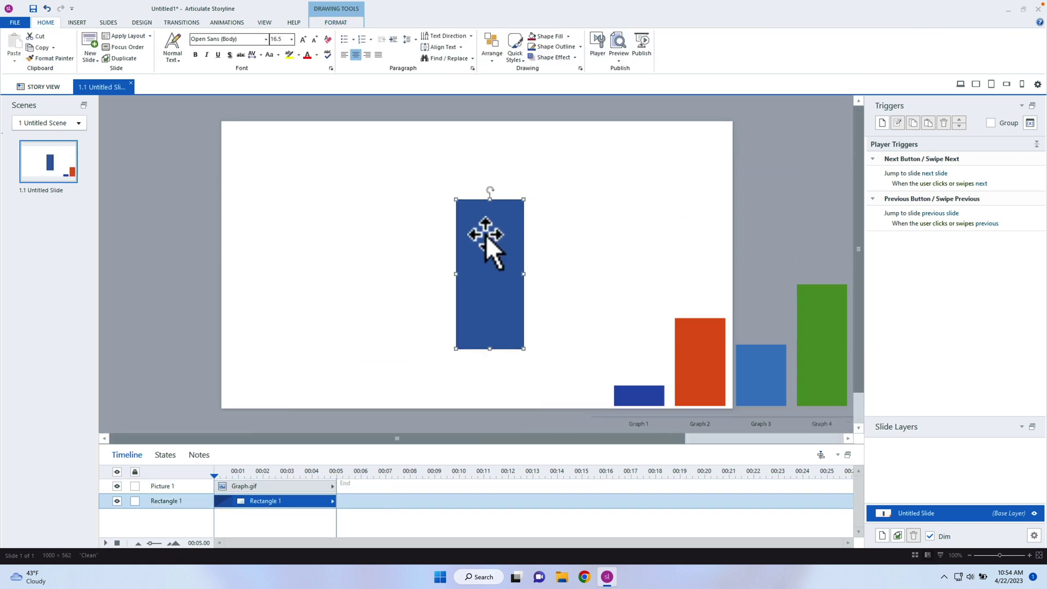
pyautogui.press('Delete')
pyautogui.moveTo(809, 319); pyautogui.dragTo(518, 263)
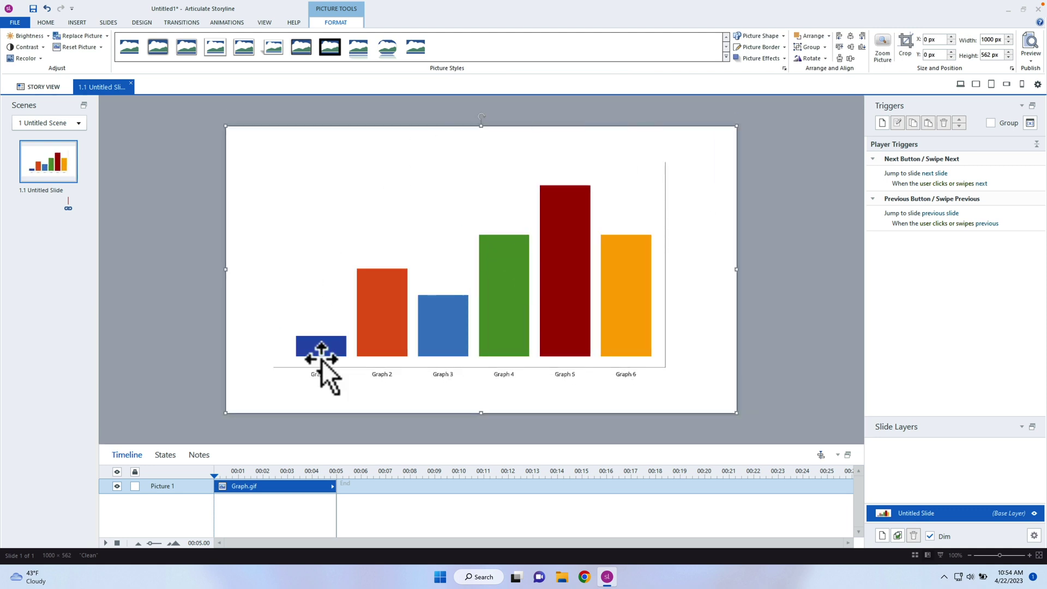
# Preview this slide, then return to the desktop and bring up Graph.gif's options.
pyautogui.click(1030, 62)
pyautogui.click(1021, 71)
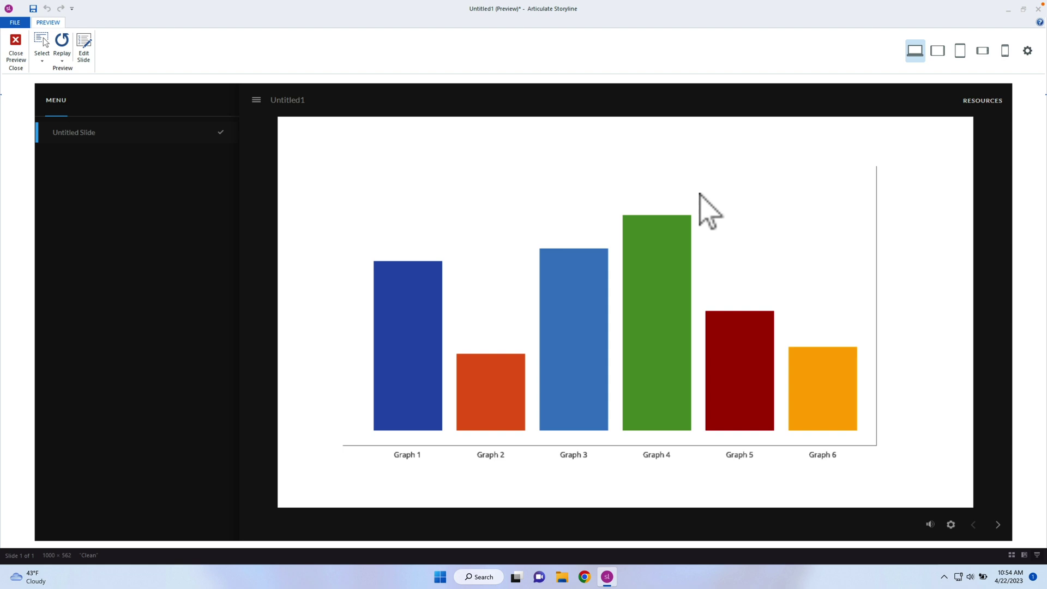
pyautogui.hotkey('ctrl', 'Left')
pyautogui.rightClick(1019, 215)
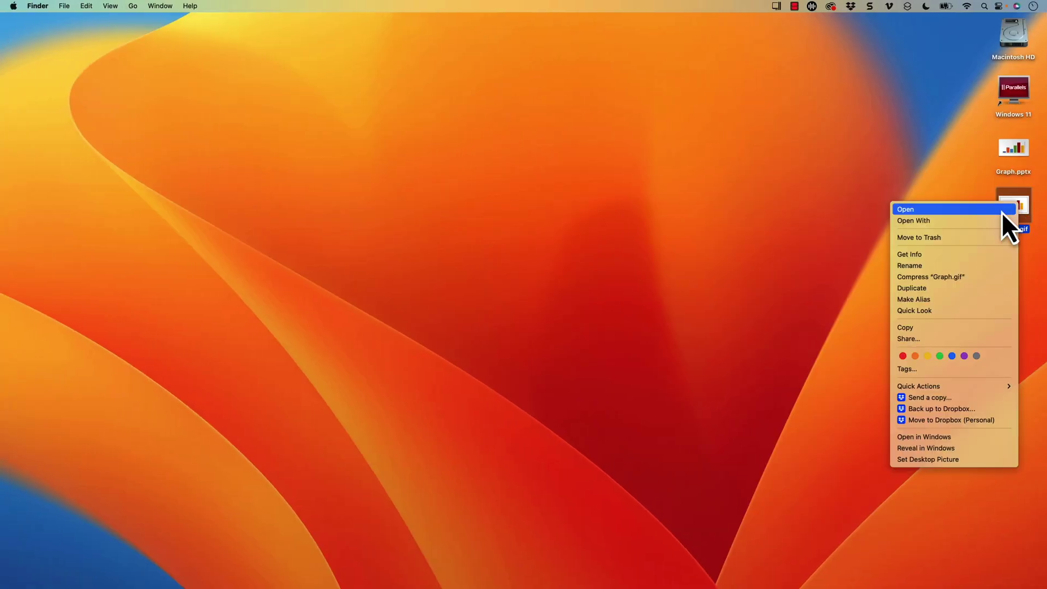
# Open Graph.gif in Adobe Photoshop 2023.
pyautogui.moveTo(963, 222)
pyautogui.click(854, 261)
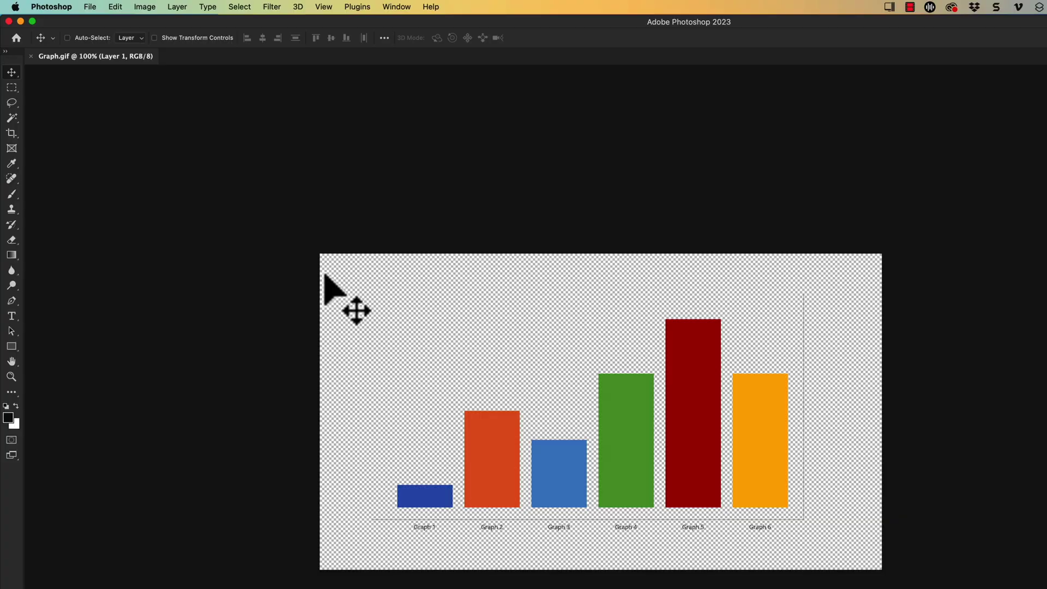
pyautogui.click(78, 6)
# Export via Save for Web (Legacy) with looping set to Once, saved as Graph.
pyautogui.moveTo(112, 170)
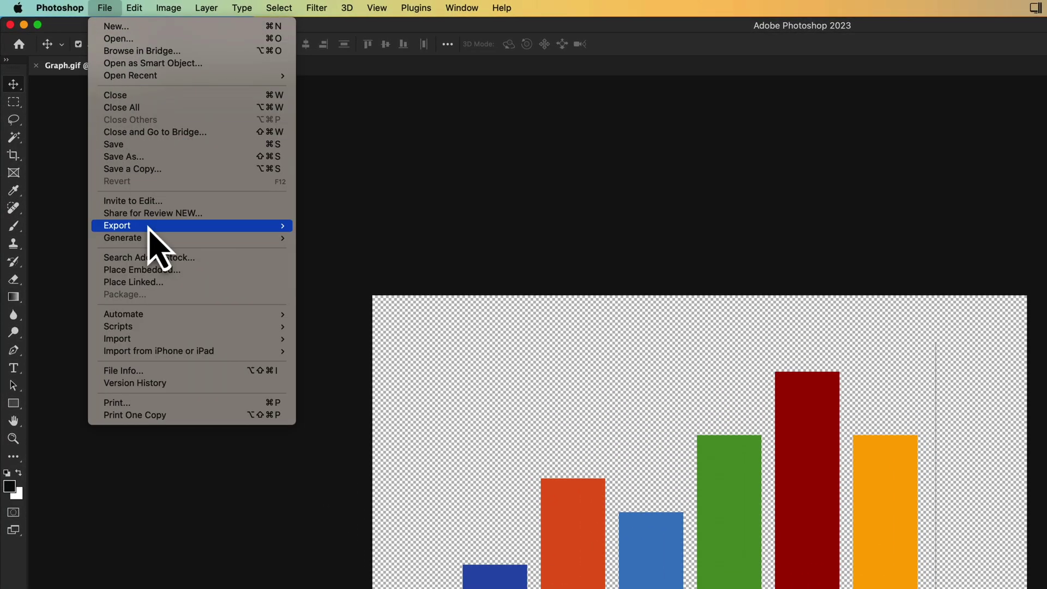
pyautogui.click(368, 277)
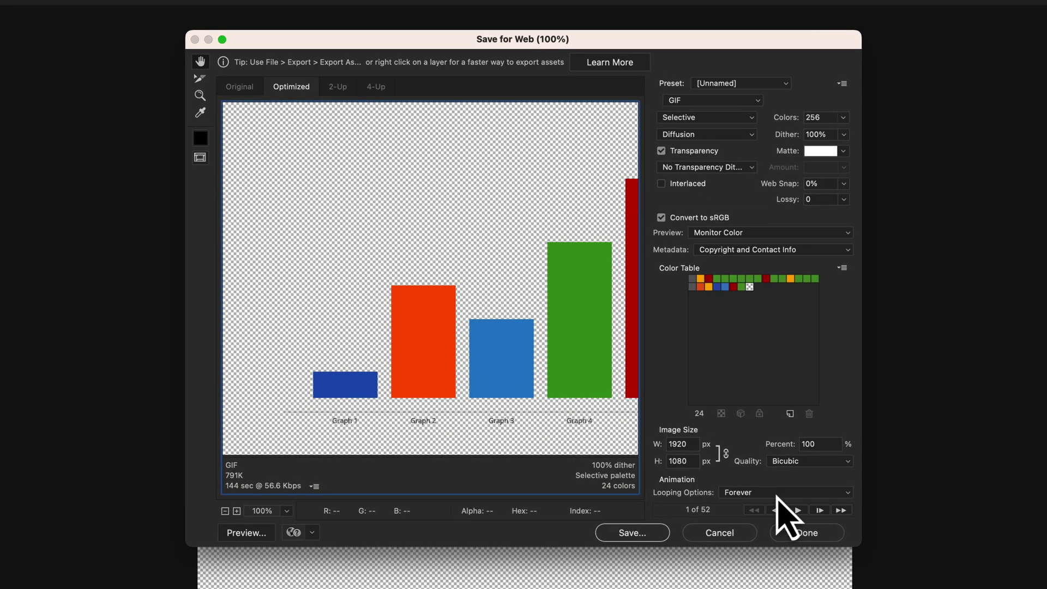
pyautogui.click(921, 548)
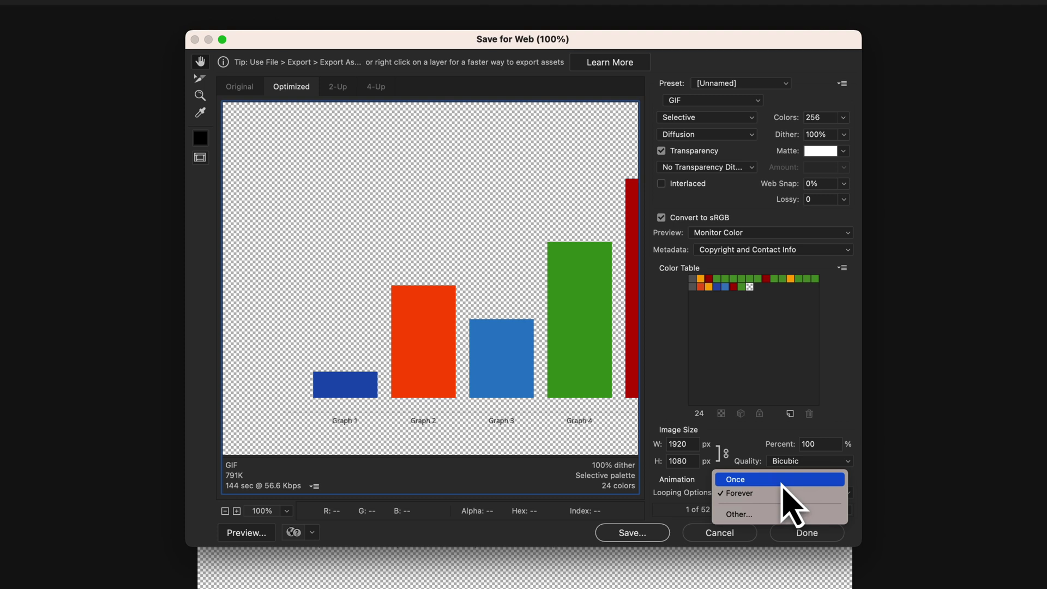
pyautogui.click(921, 534)
pyautogui.click(765, 586)
pyautogui.write('Graph')
pyautogui.press('Return')
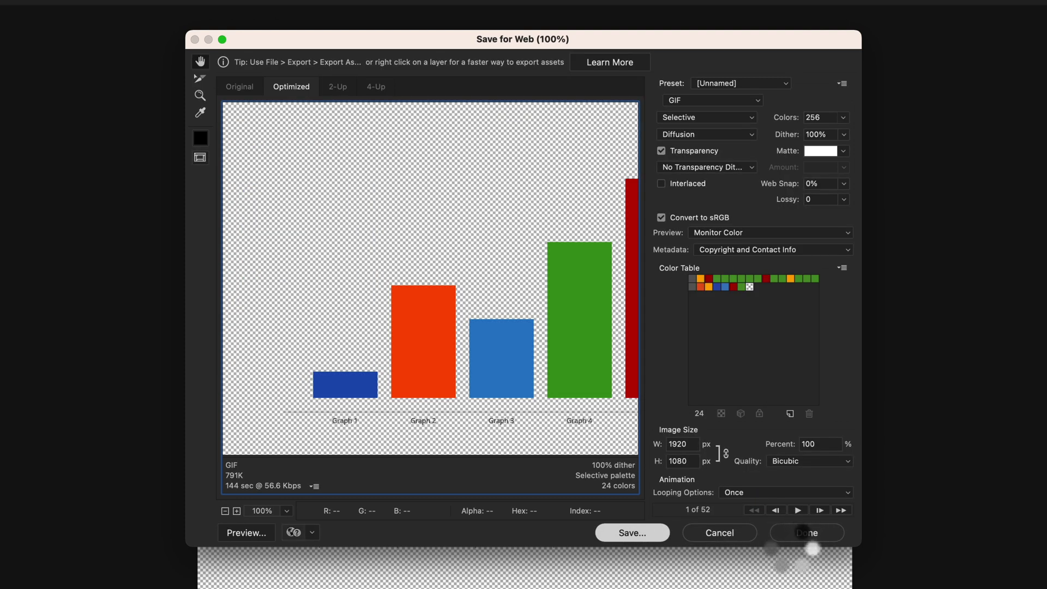
pyautogui.click(807, 533)
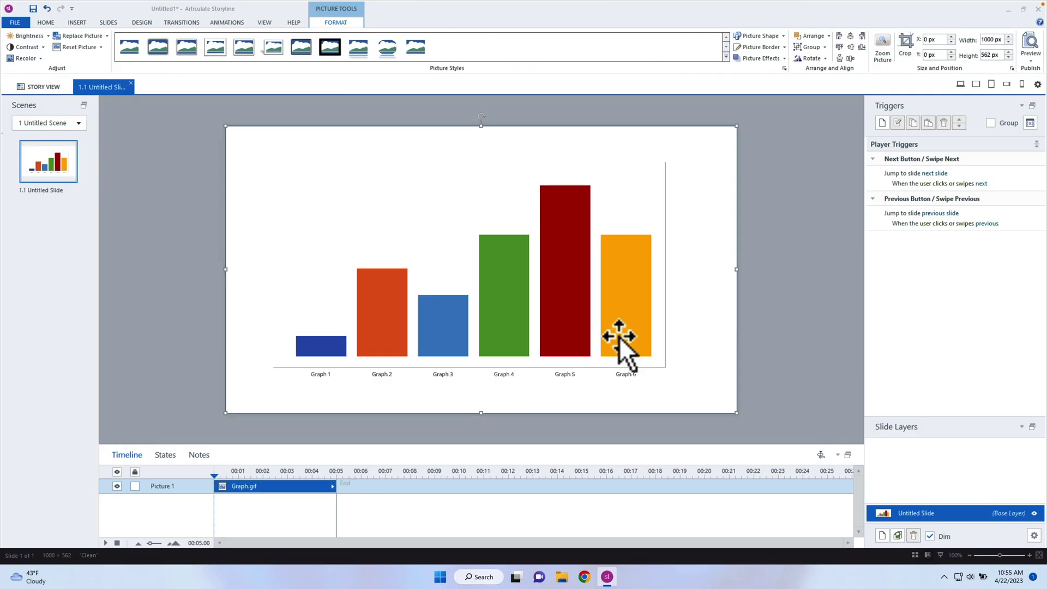
# Replace the old chart picture with the re-saved Graph1.gif and preview this slide.
pyautogui.press('Delete')
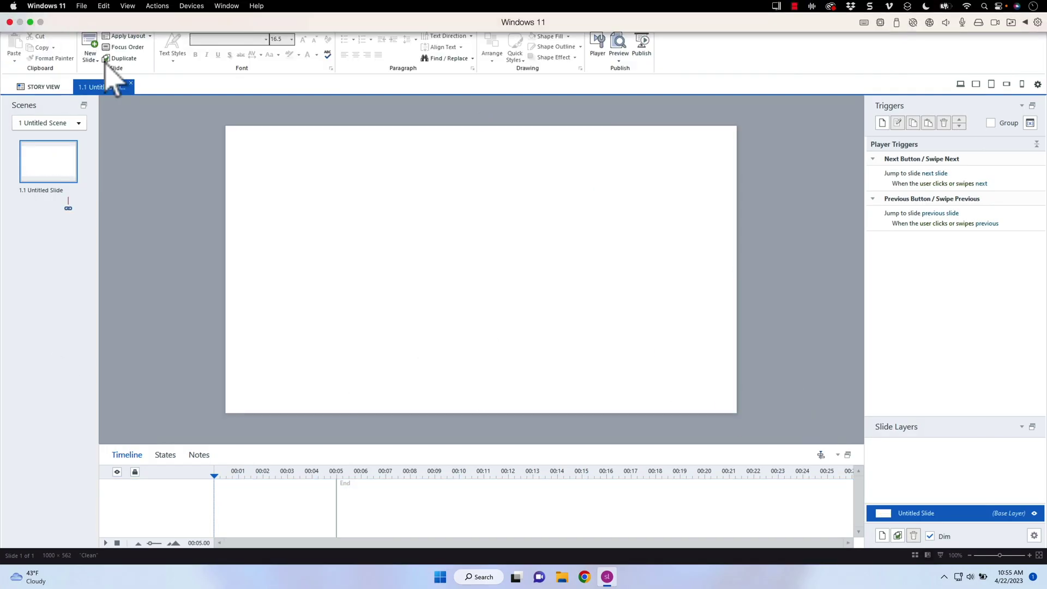
pyautogui.click(77, 22)
pyautogui.click(232, 46)
pyautogui.doubleClick(360, 133)
pyautogui.click(1031, 61)
pyautogui.click(1020, 70)
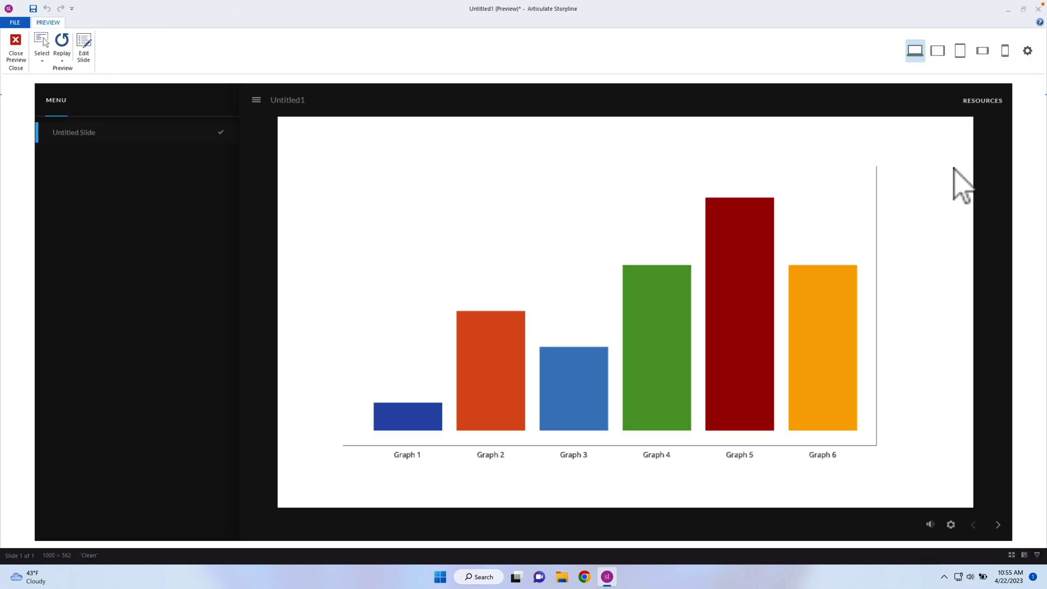